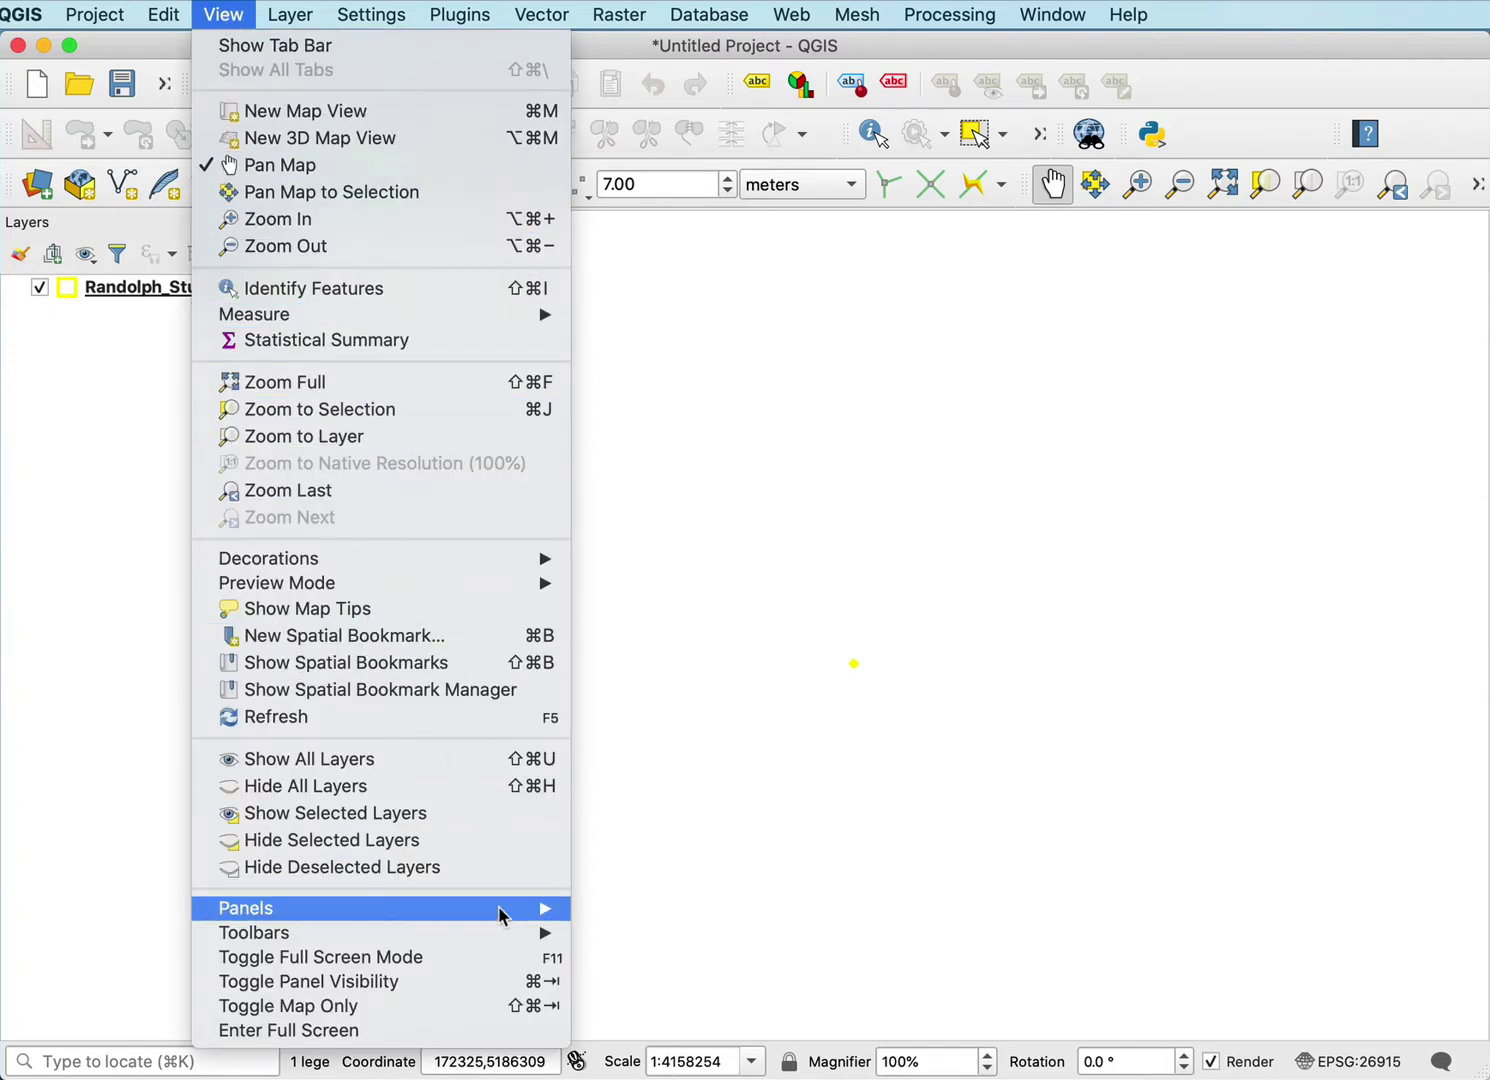
Step: Show the Browser panel via View > Panels and confirm it is ticked
{"action": "mouse_move", "coordinate": [509, 920]}
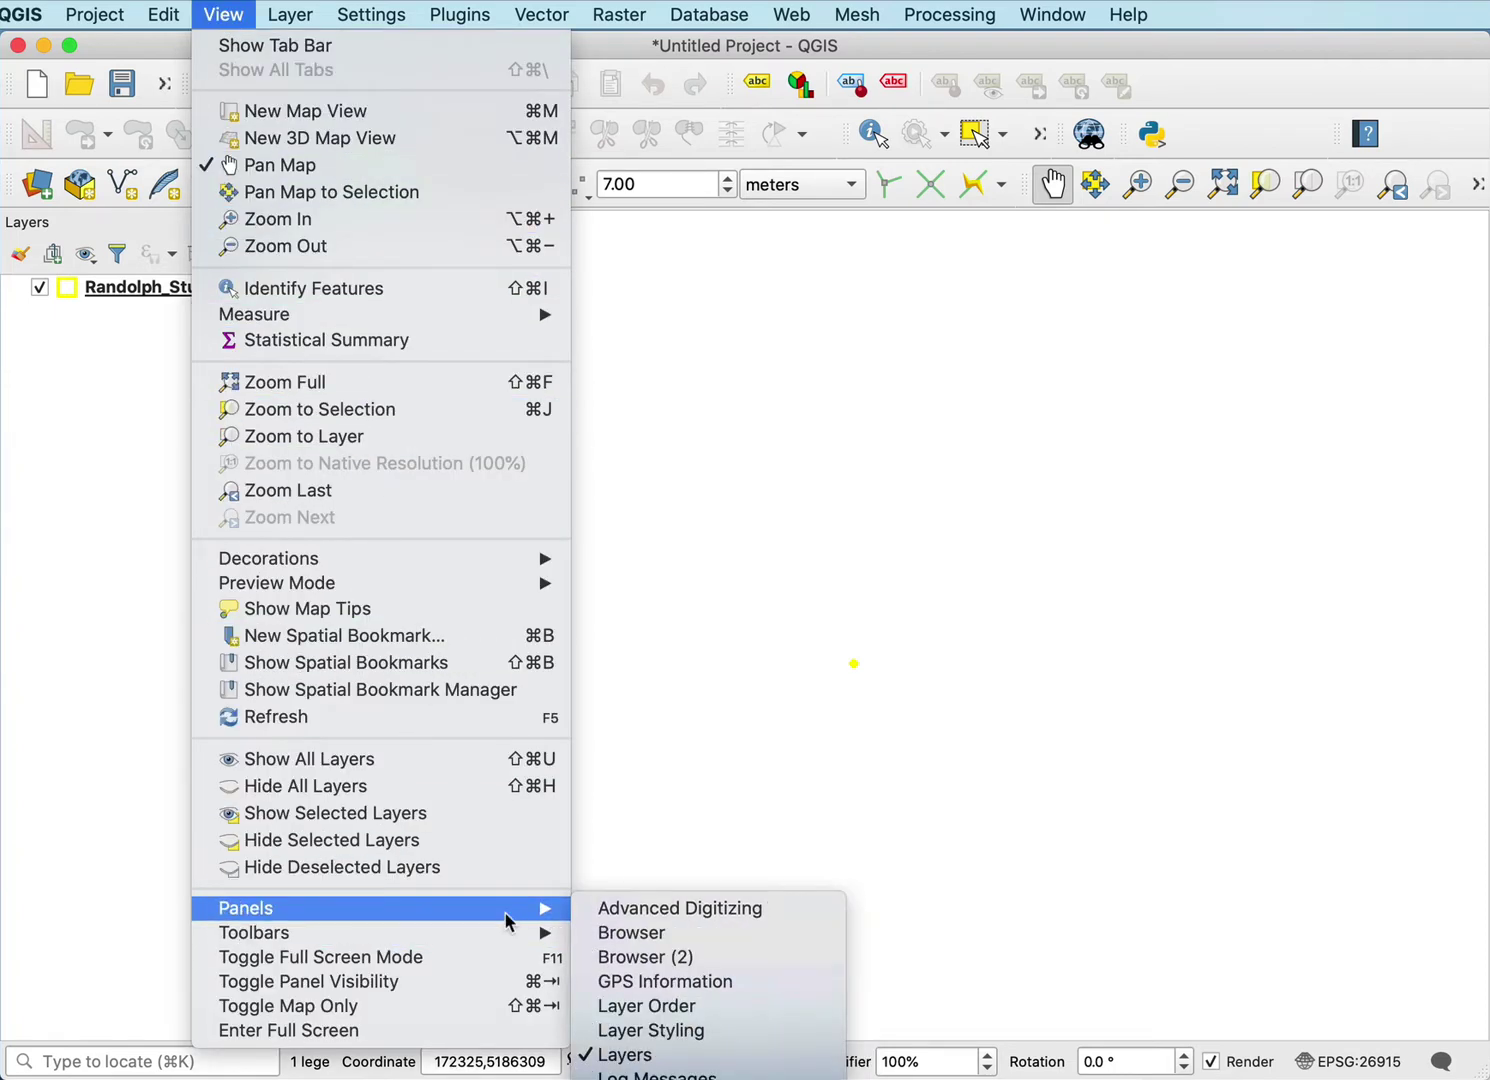
{"action": "left_click", "coordinate": [589, 935]}
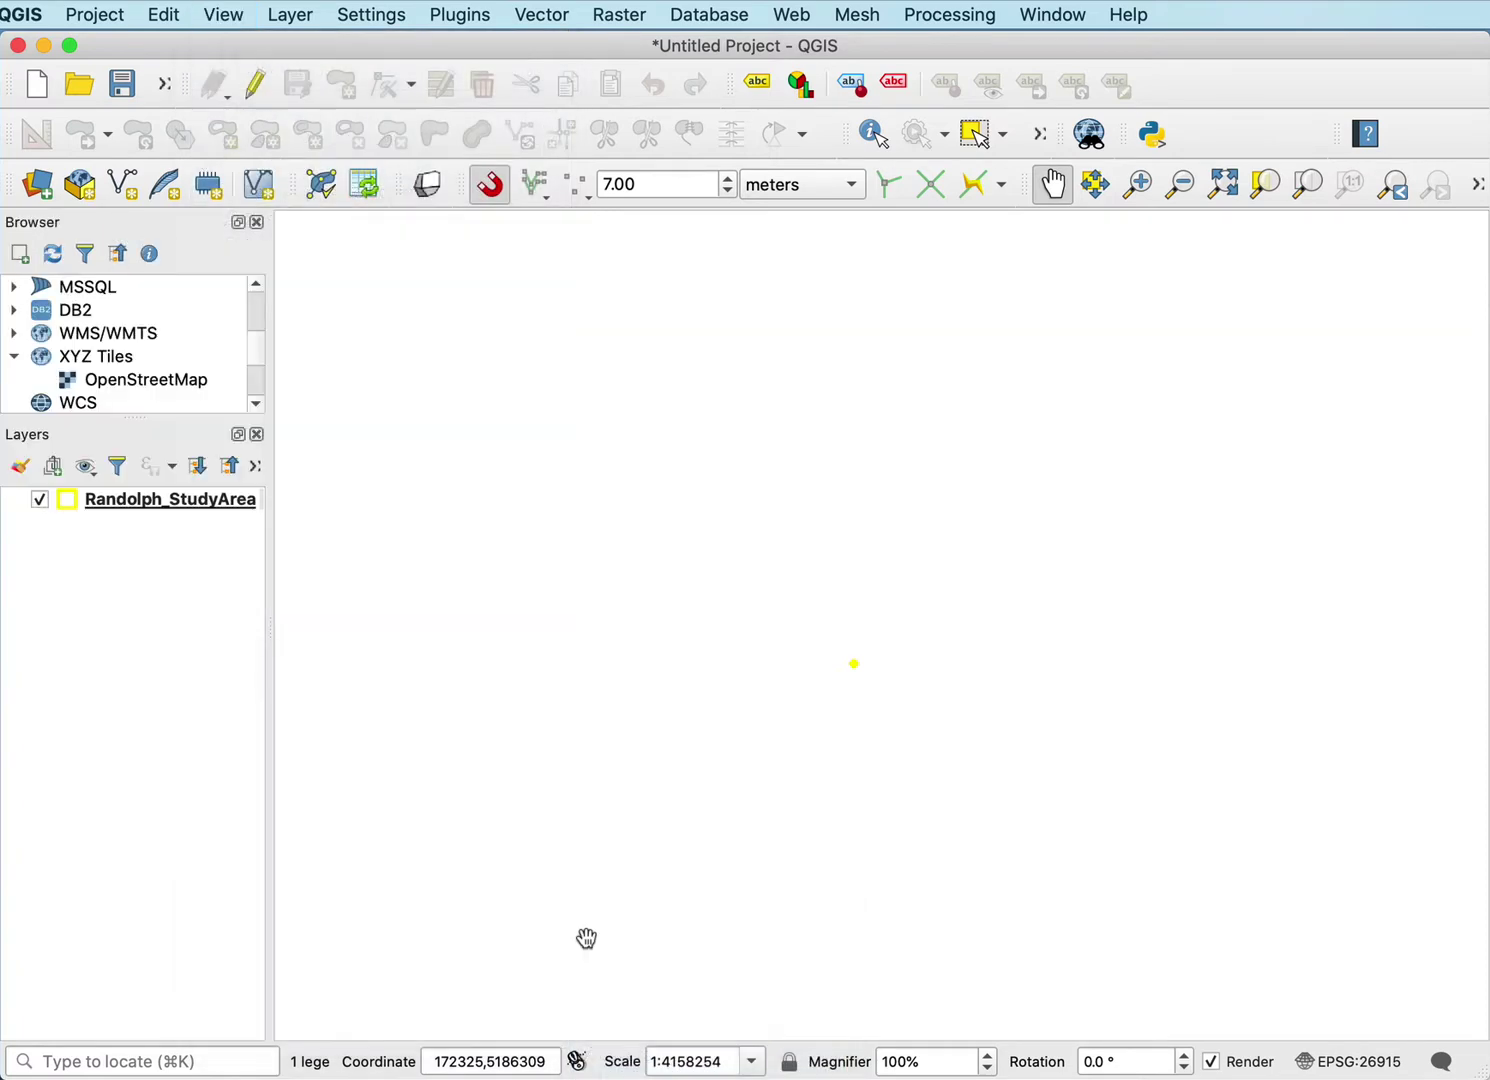
{"action": "left_click", "coordinate": [244, 20]}
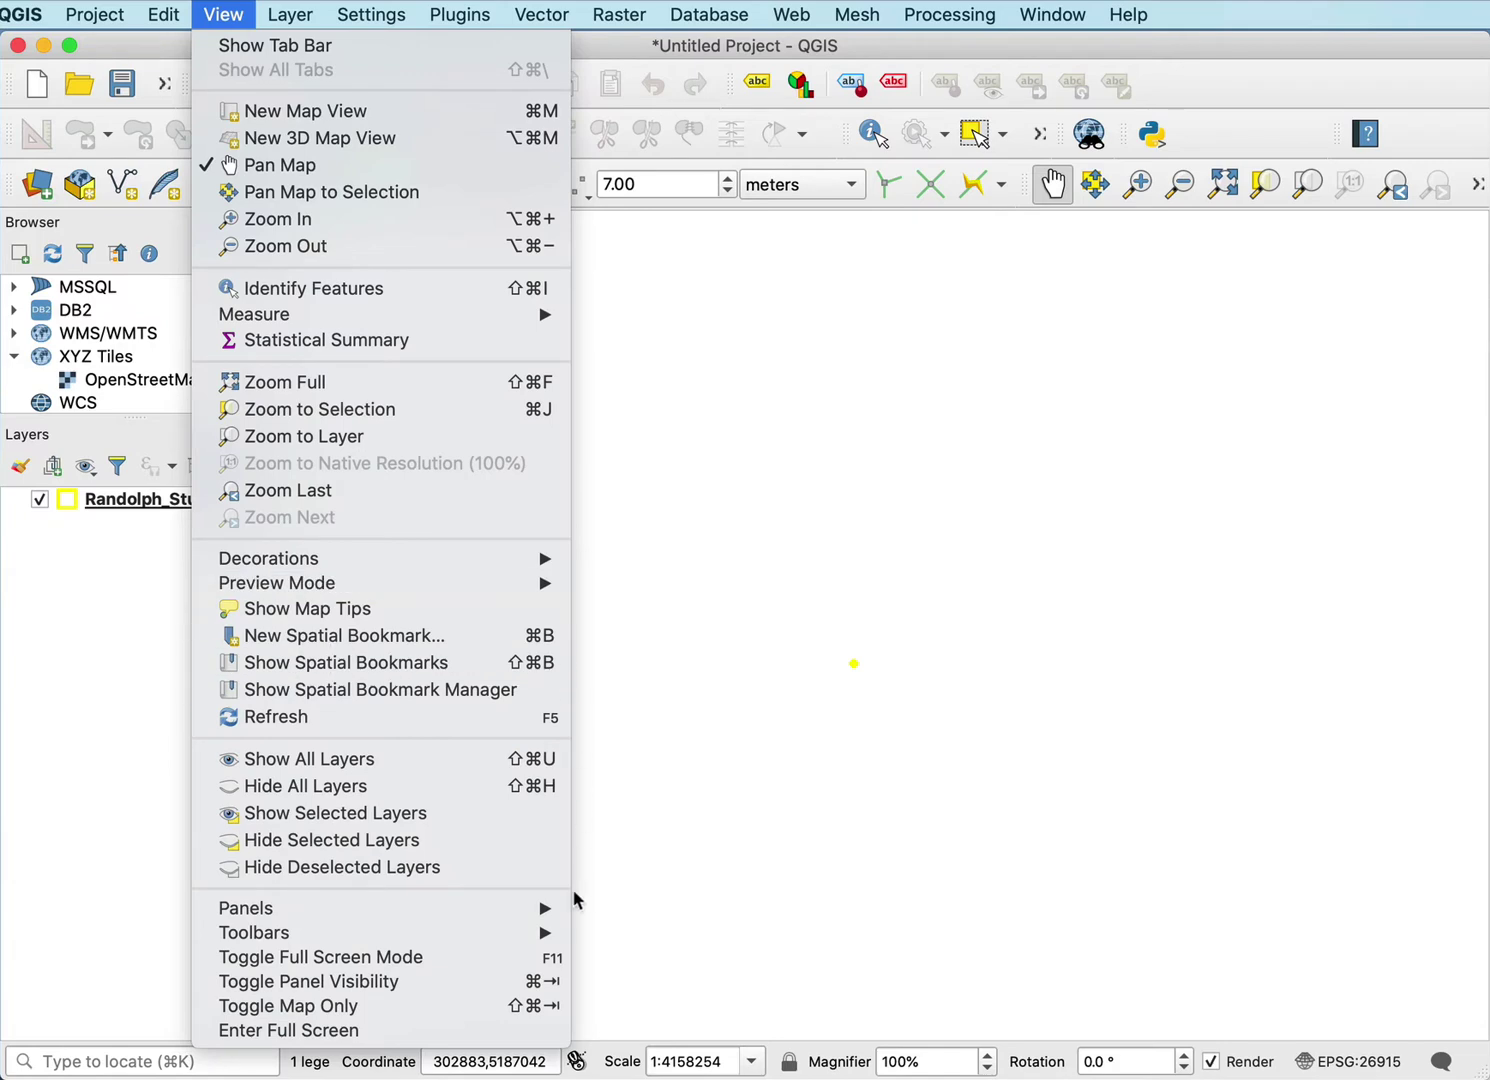
{"action": "mouse_move", "coordinate": [560, 906]}
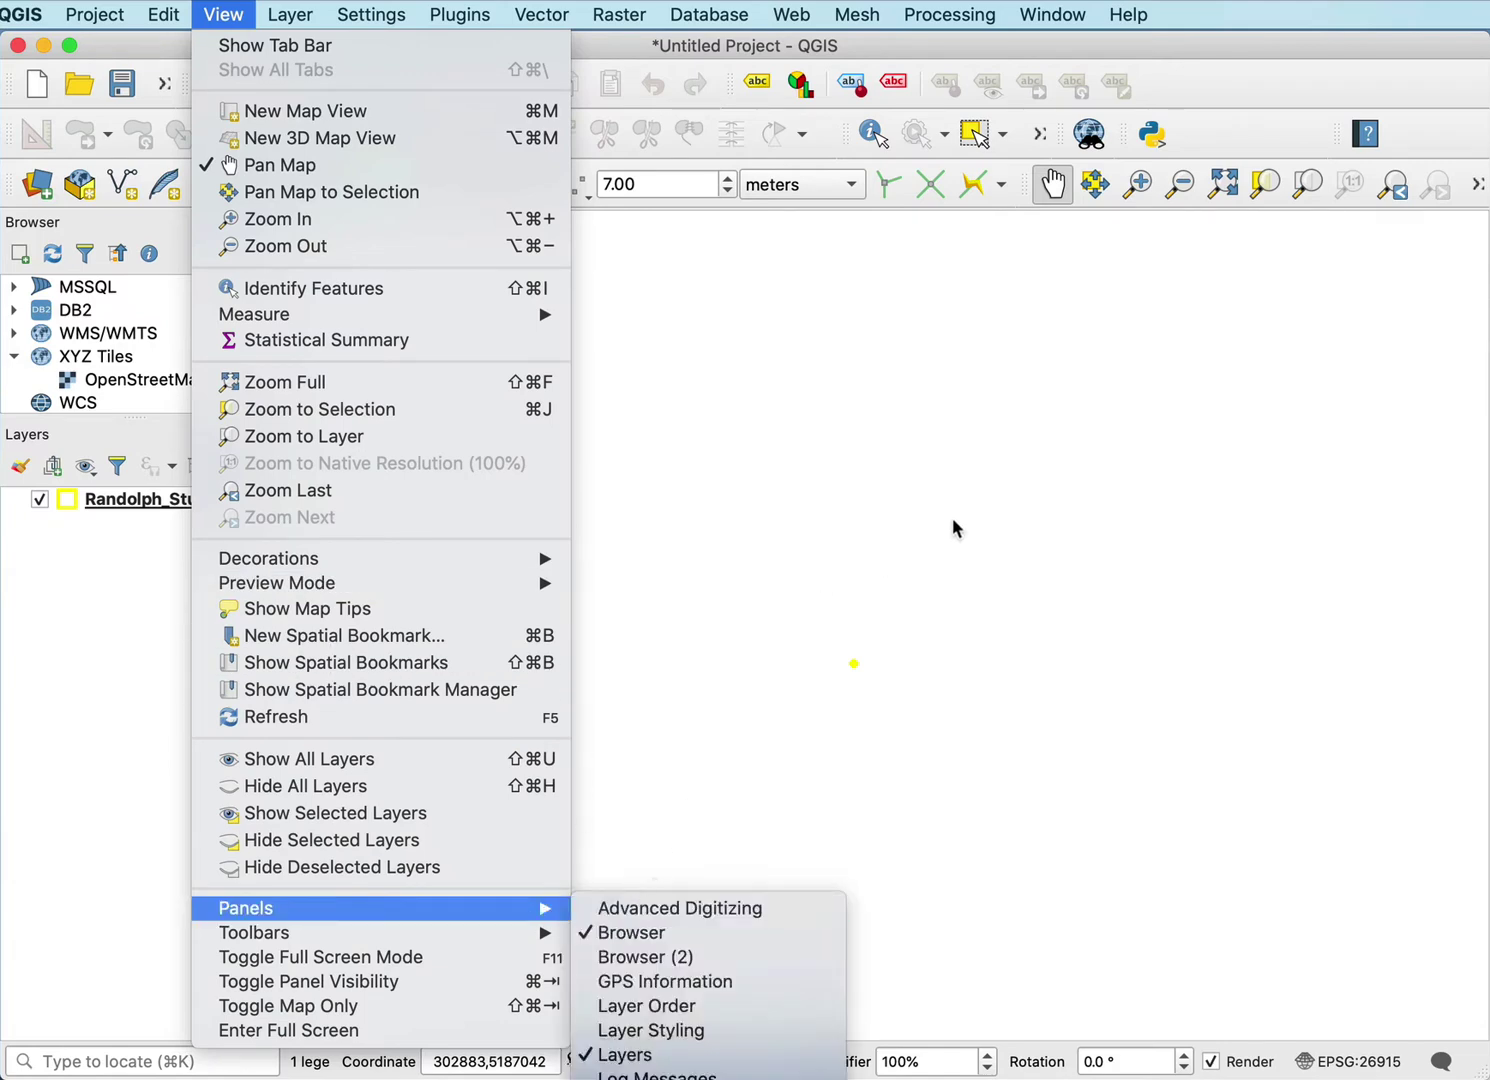
{"action": "left_click", "coordinate": [954, 530]}
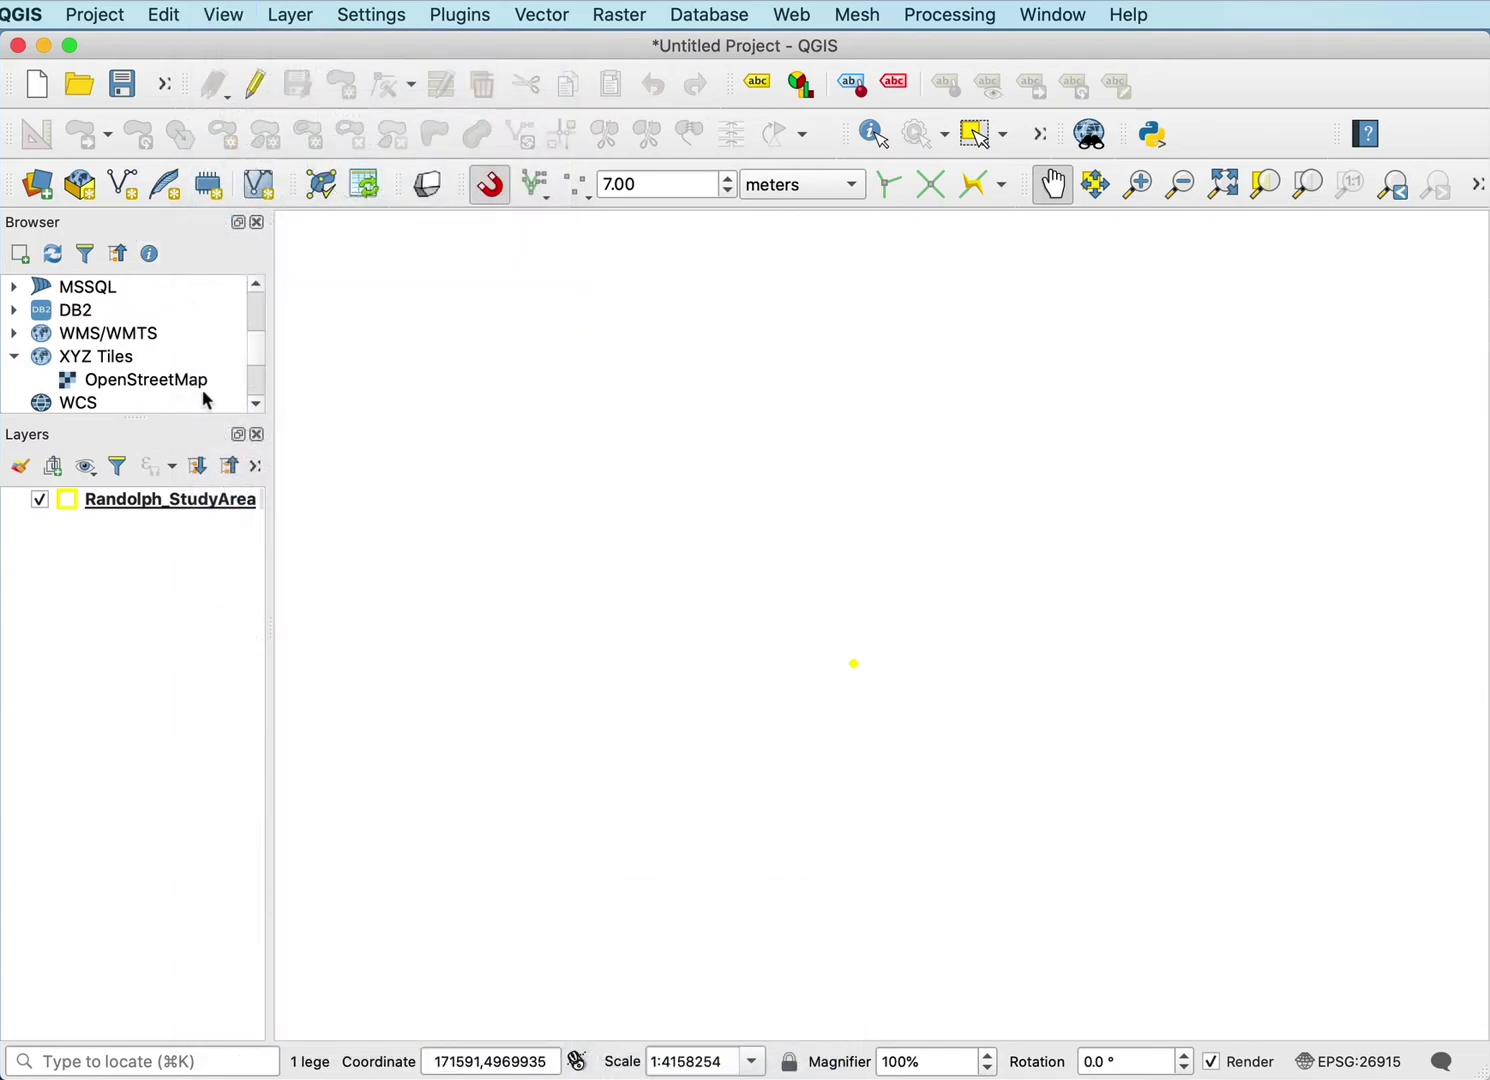
Step: Add the OpenStreetMap XYZ tile layer and place it below Randolph_StudyArea
{"action": "left_click_drag", "start_coordinate": [200, 417], "coordinate": [189, 543]}
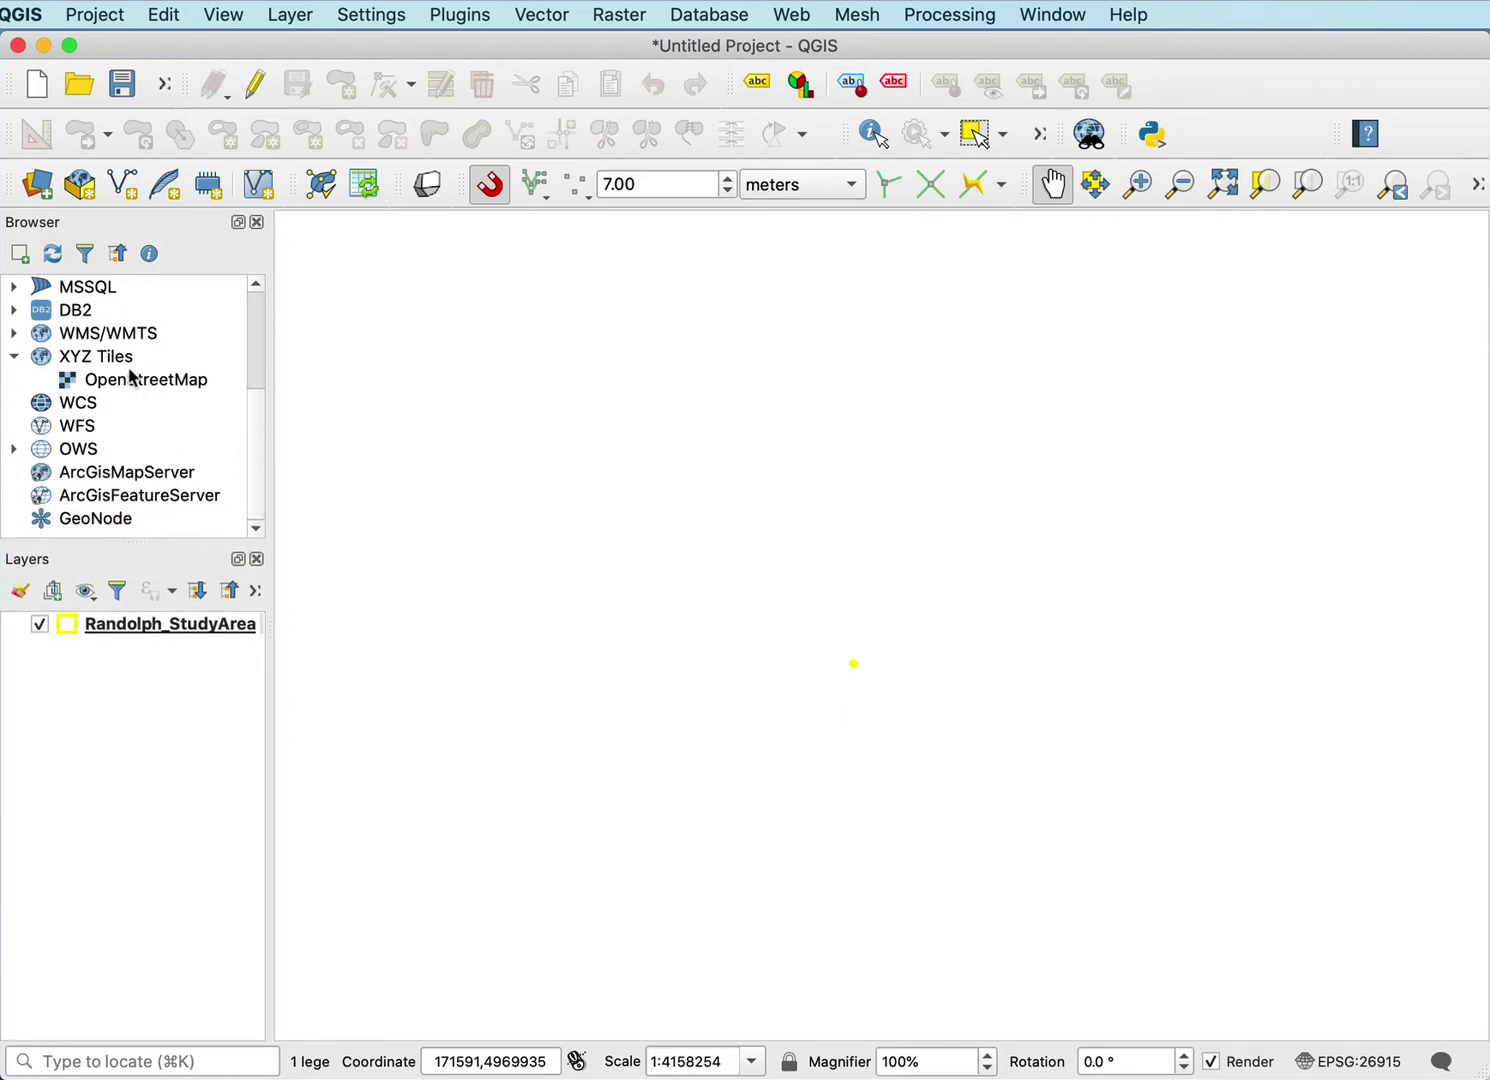
{"action": "scroll", "coordinate": [258, 392], "scroll_direction": "up", "scroll_amount": 4}
{"action": "left_click", "coordinate": [112, 475]}
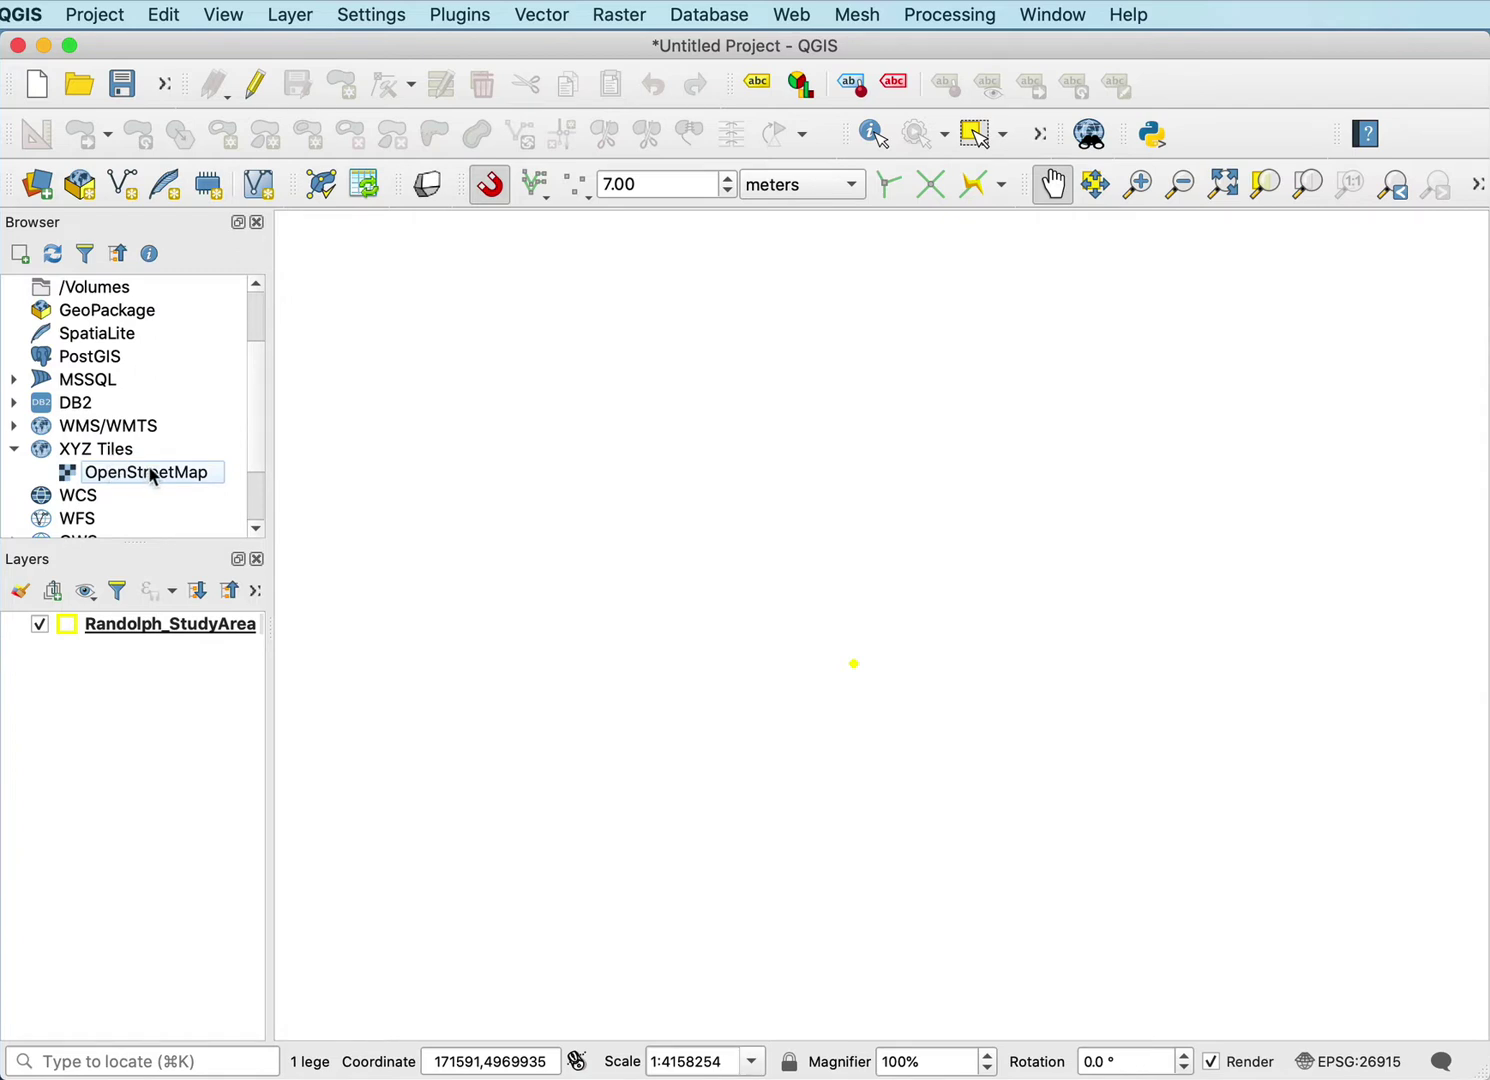
{"action": "left_click_drag", "start_coordinate": [153, 478], "coordinate": [132, 730]}
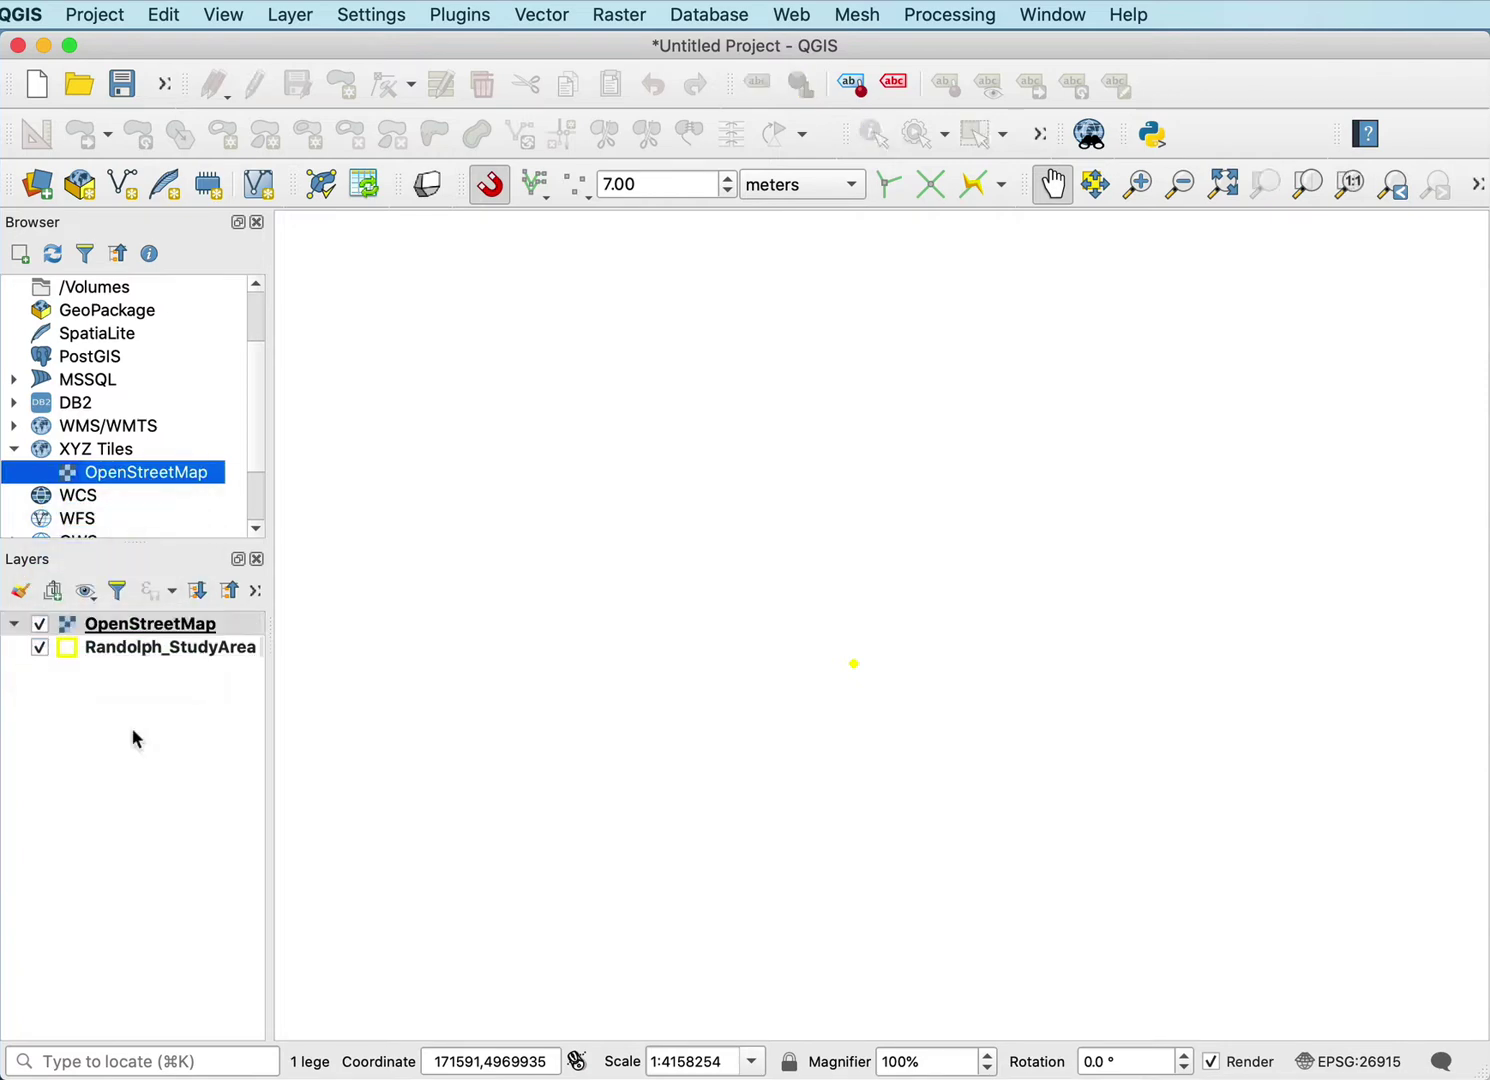
{"action": "left_click_drag", "start_coordinate": [145, 630], "coordinate": [167, 685]}
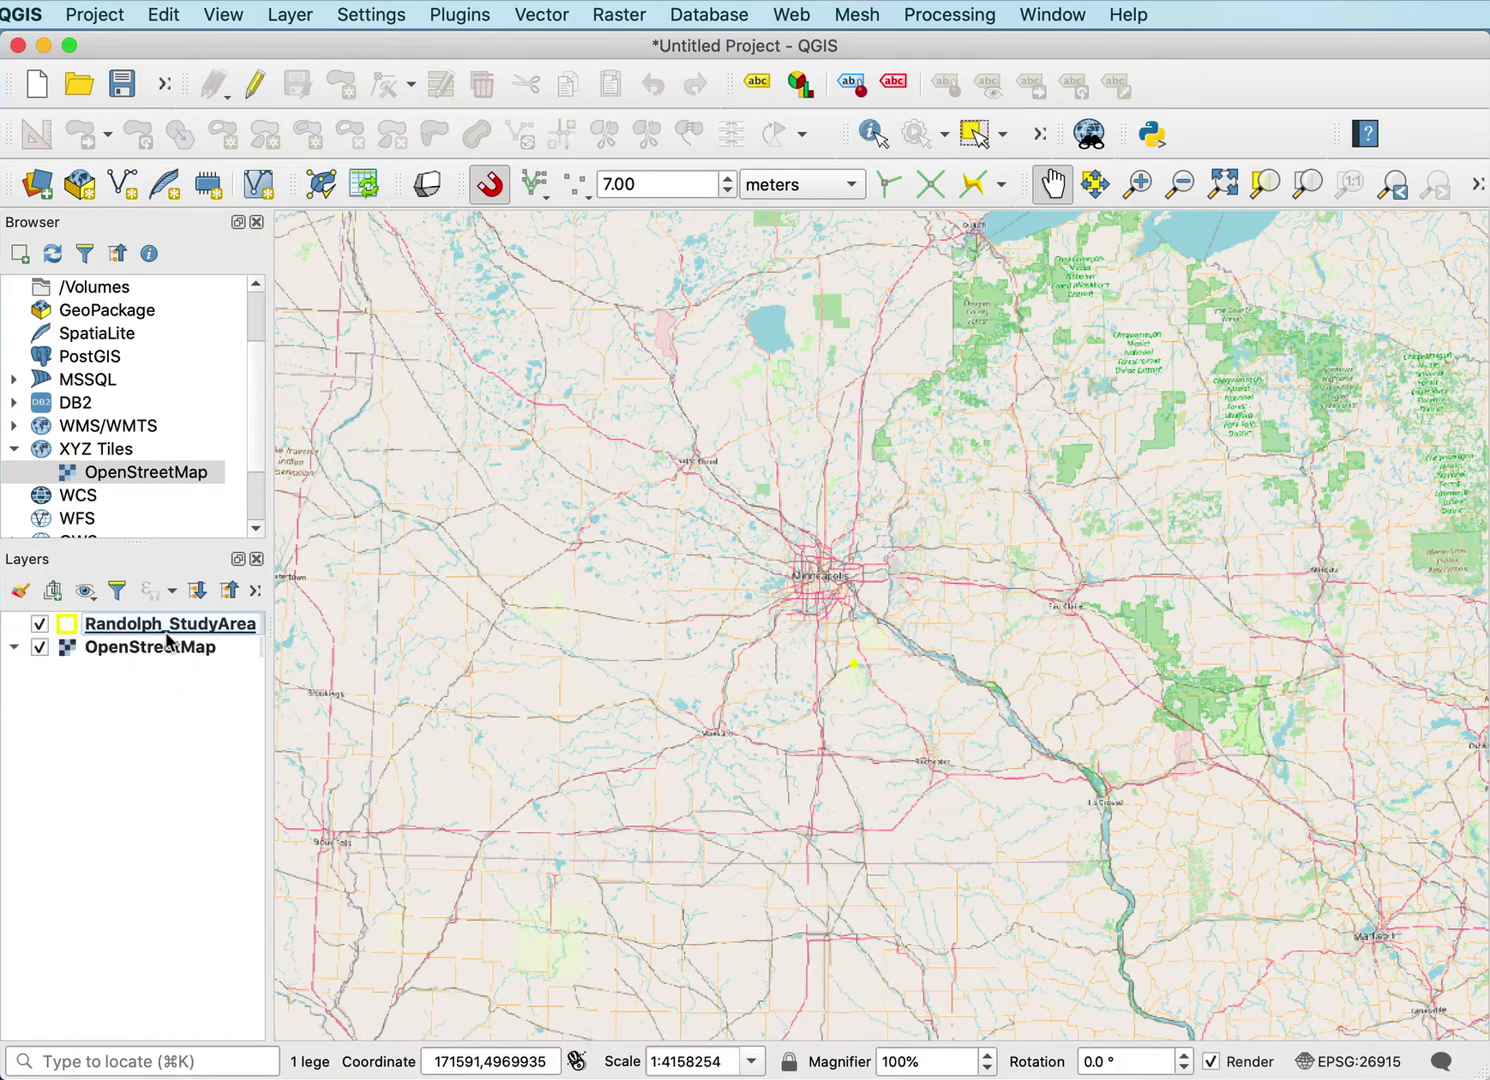
Step: Zoom and pan the street map toward Southview Country Club
{"action": "scroll", "coordinate": [848, 728], "scroll_direction": "up", "scroll_amount": 5}
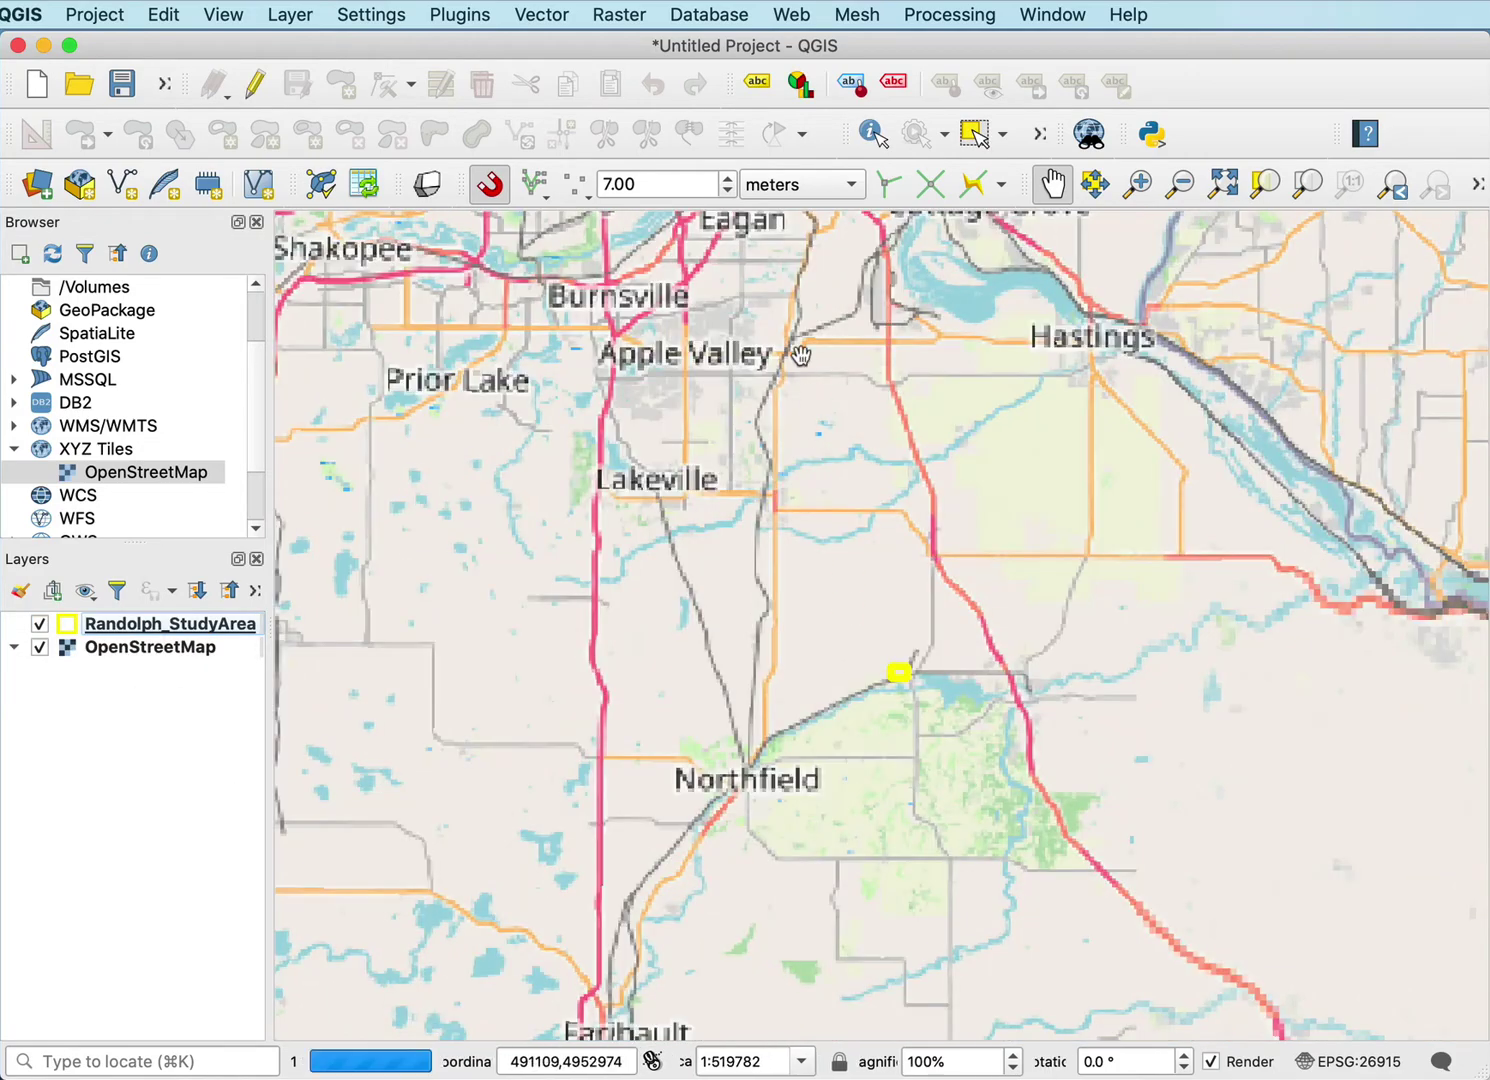
{"action": "scroll", "coordinate": [851, 622], "scroll_direction": "up", "scroll_amount": 3}
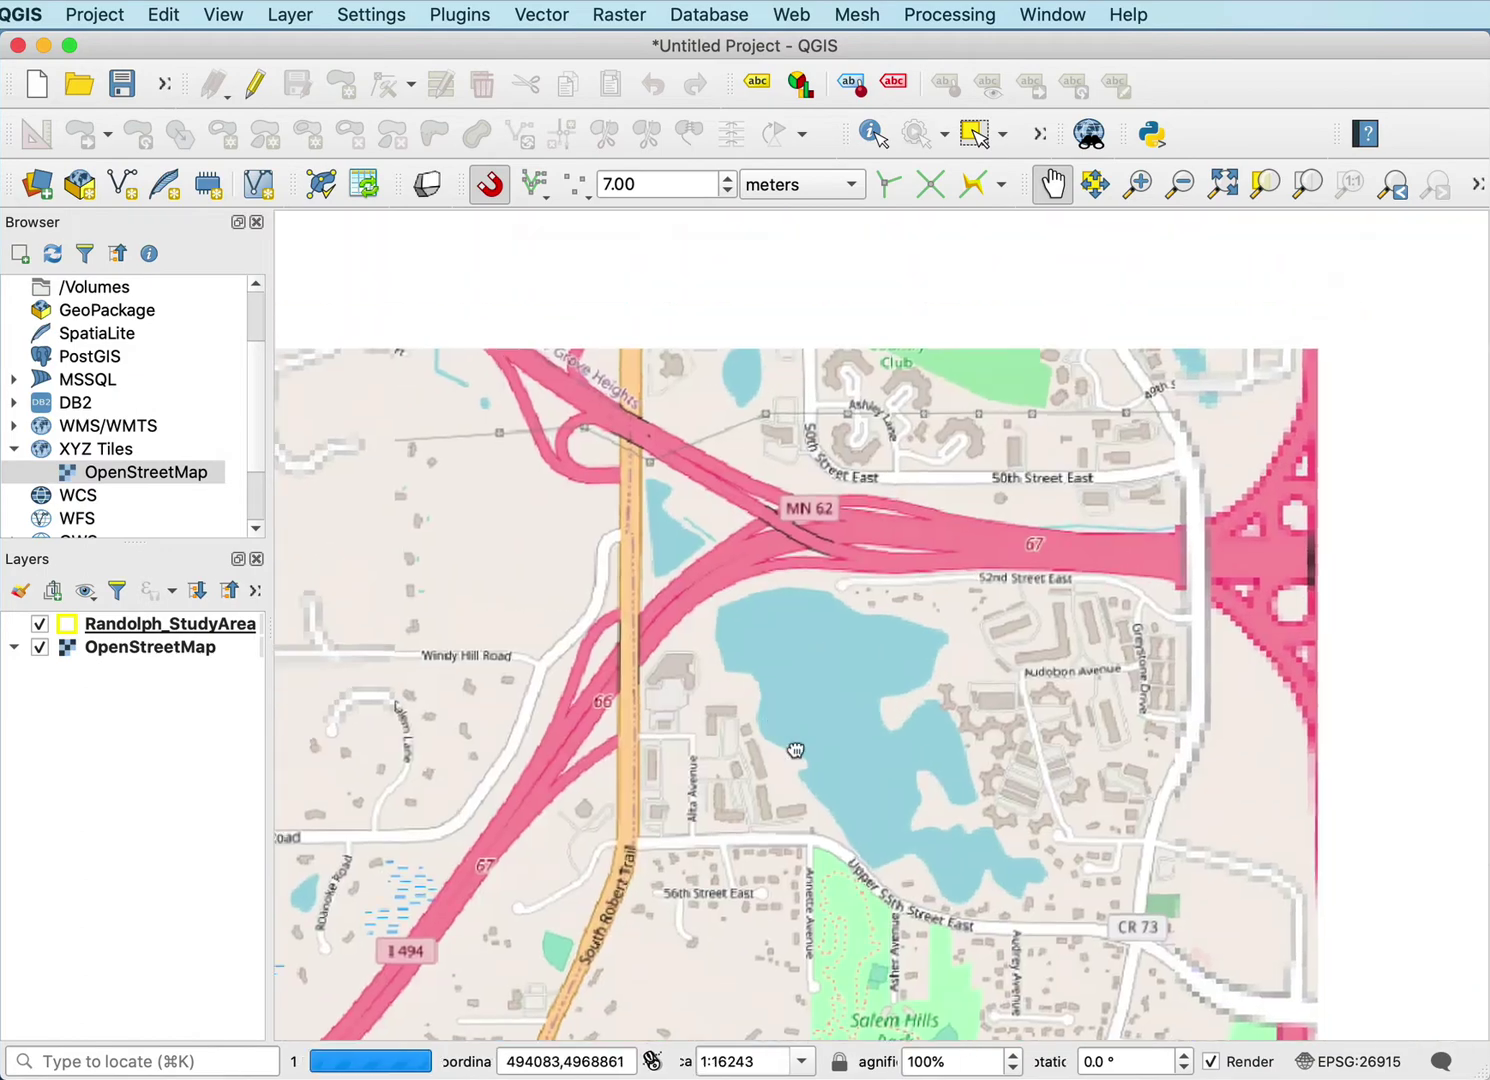
{"action": "left_click_drag", "start_coordinate": [797, 750], "coordinate": [704, 1017]}
{"action": "left_click_drag", "start_coordinate": [961, 532], "coordinate": [978, 875]}
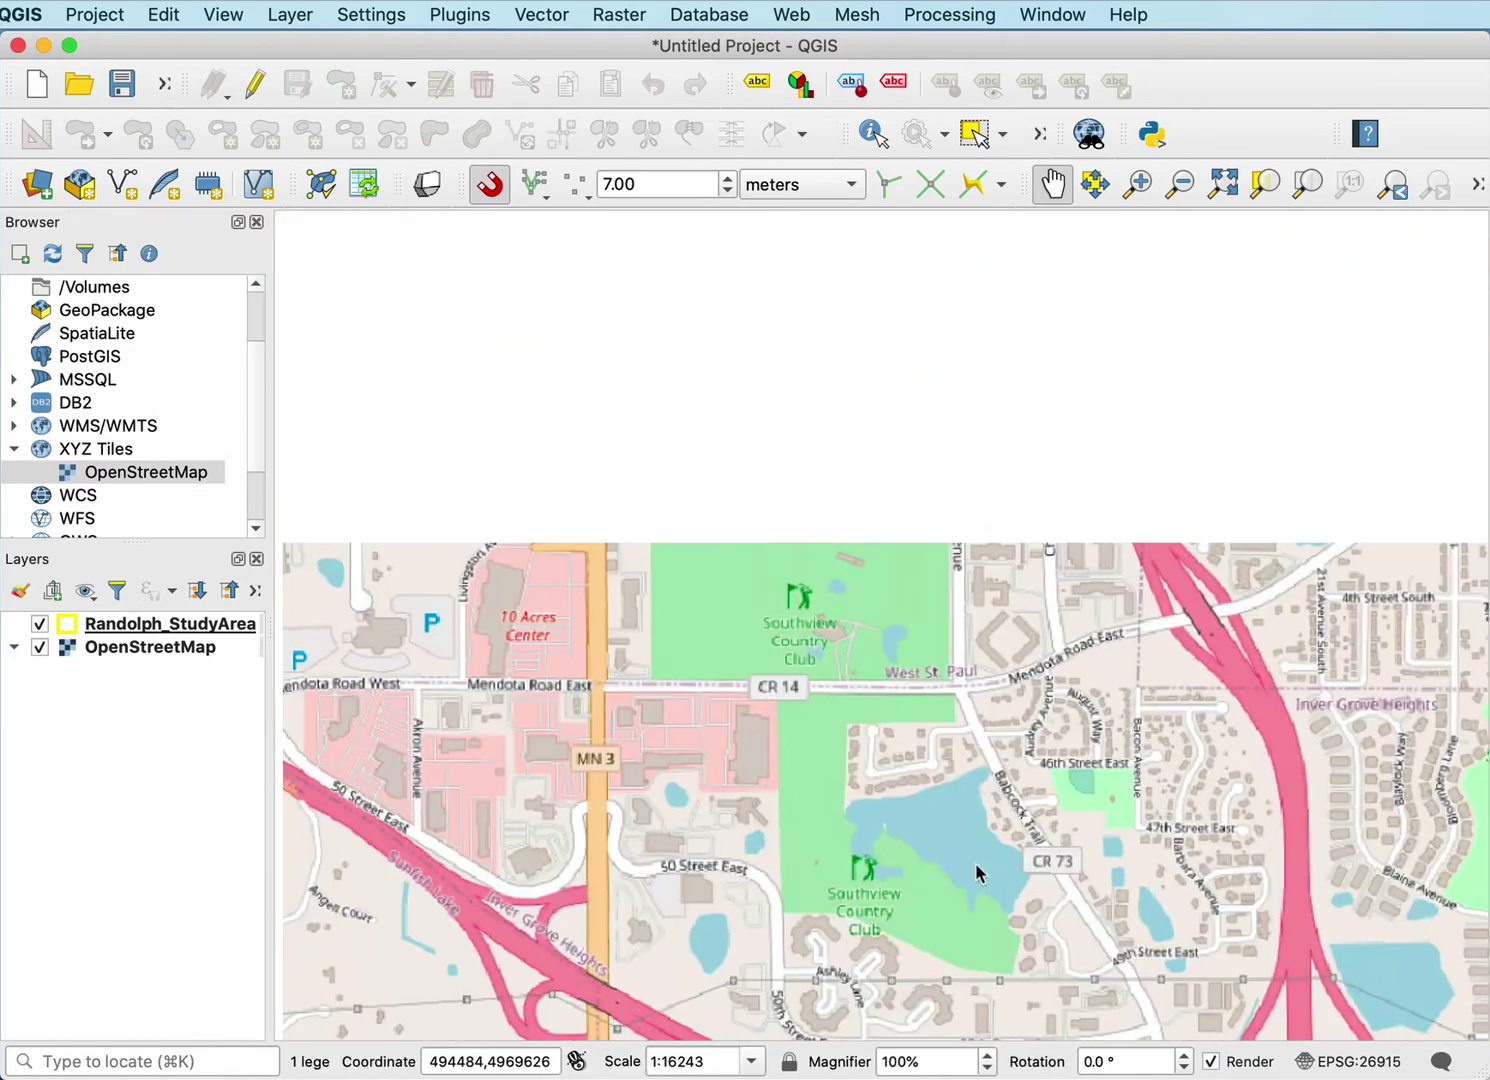
{"action": "left_click_drag", "start_coordinate": [692, 726], "coordinate": [868, 712]}
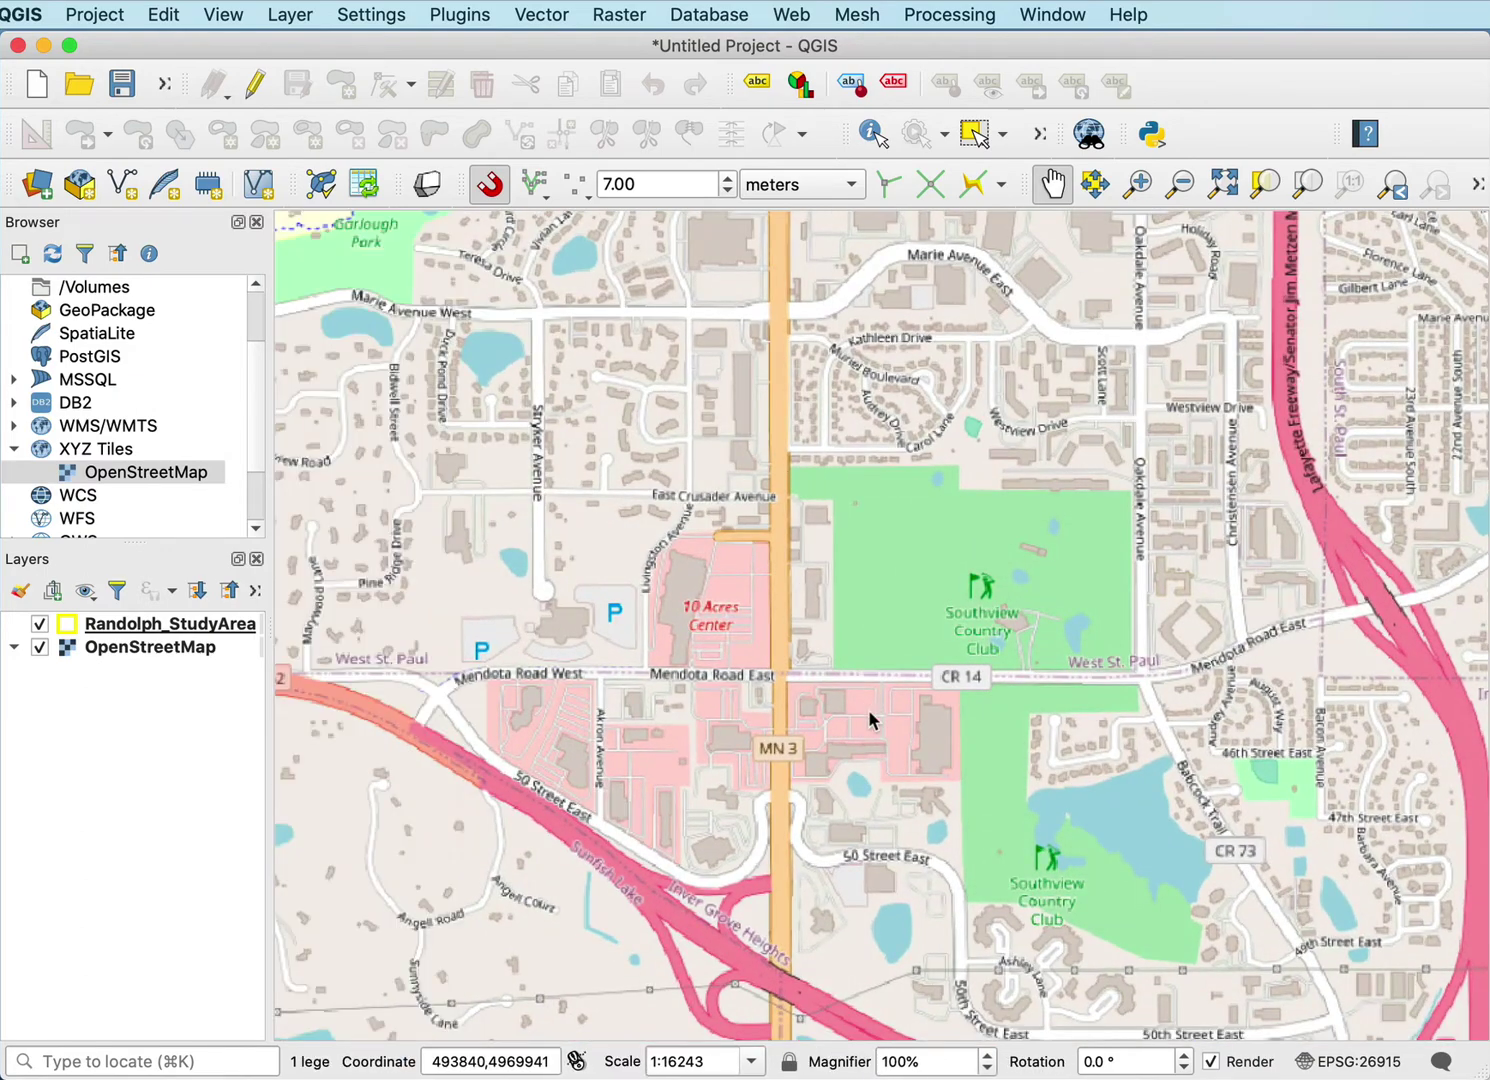
{"action": "scroll", "coordinate": [869, 710], "scroll_direction": "down", "scroll_amount": 4}
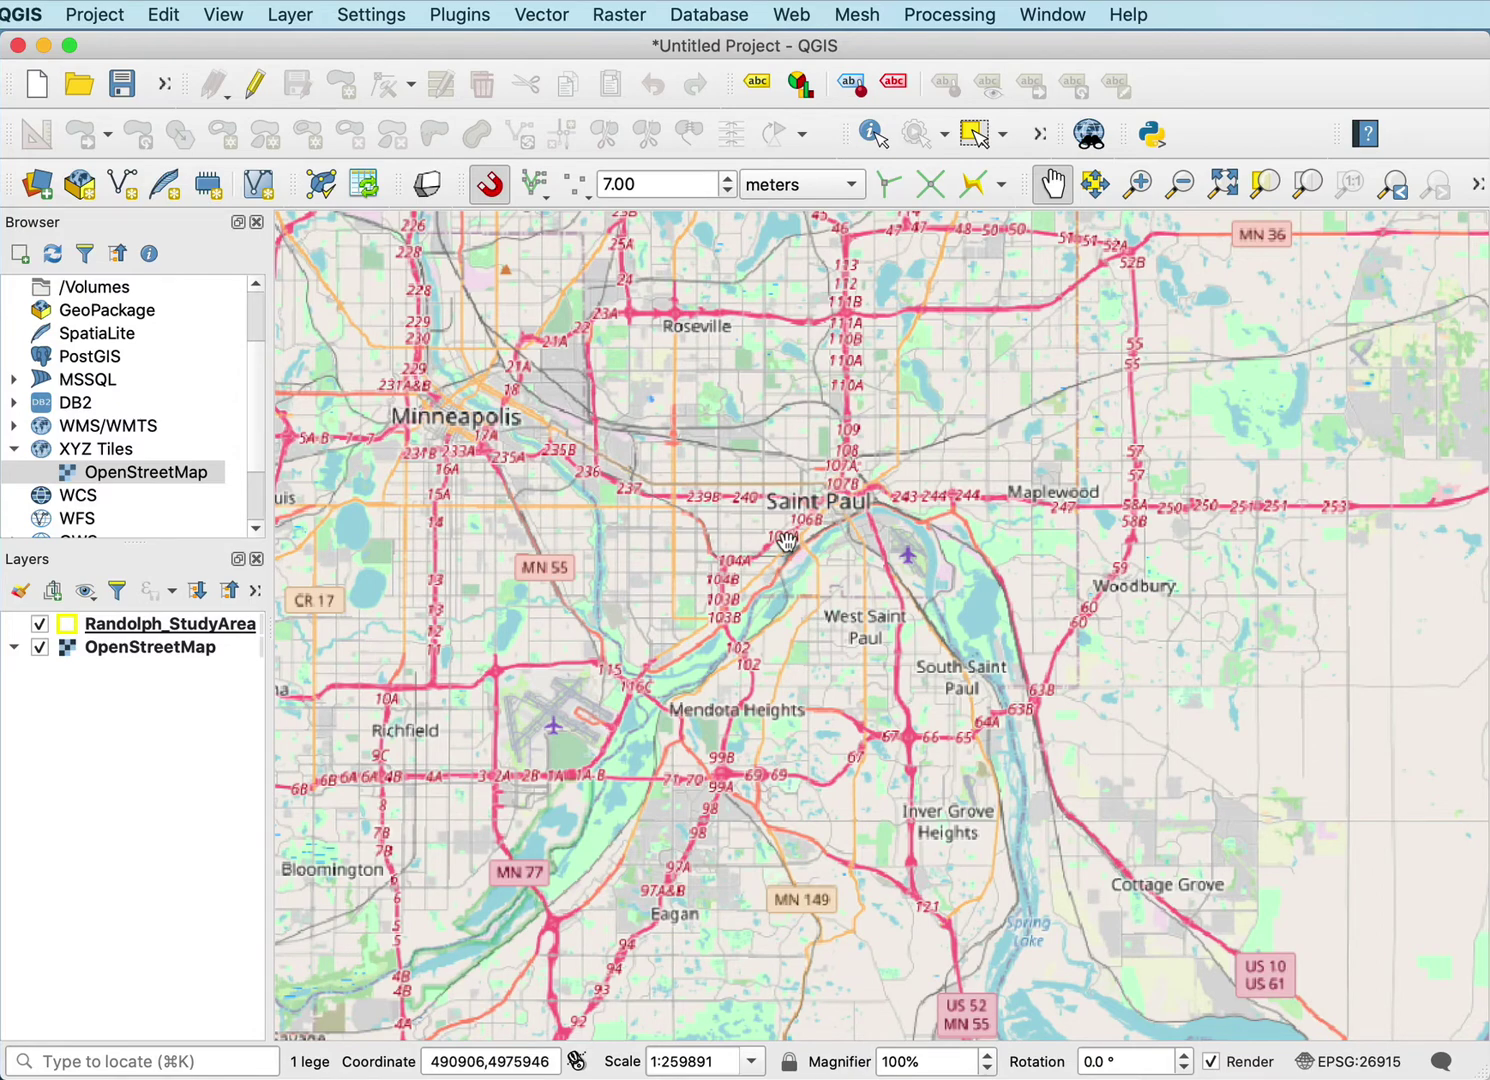
Step: Remove the OpenStreetMap layer from the project
{"action": "left_click", "coordinate": [118, 656]}
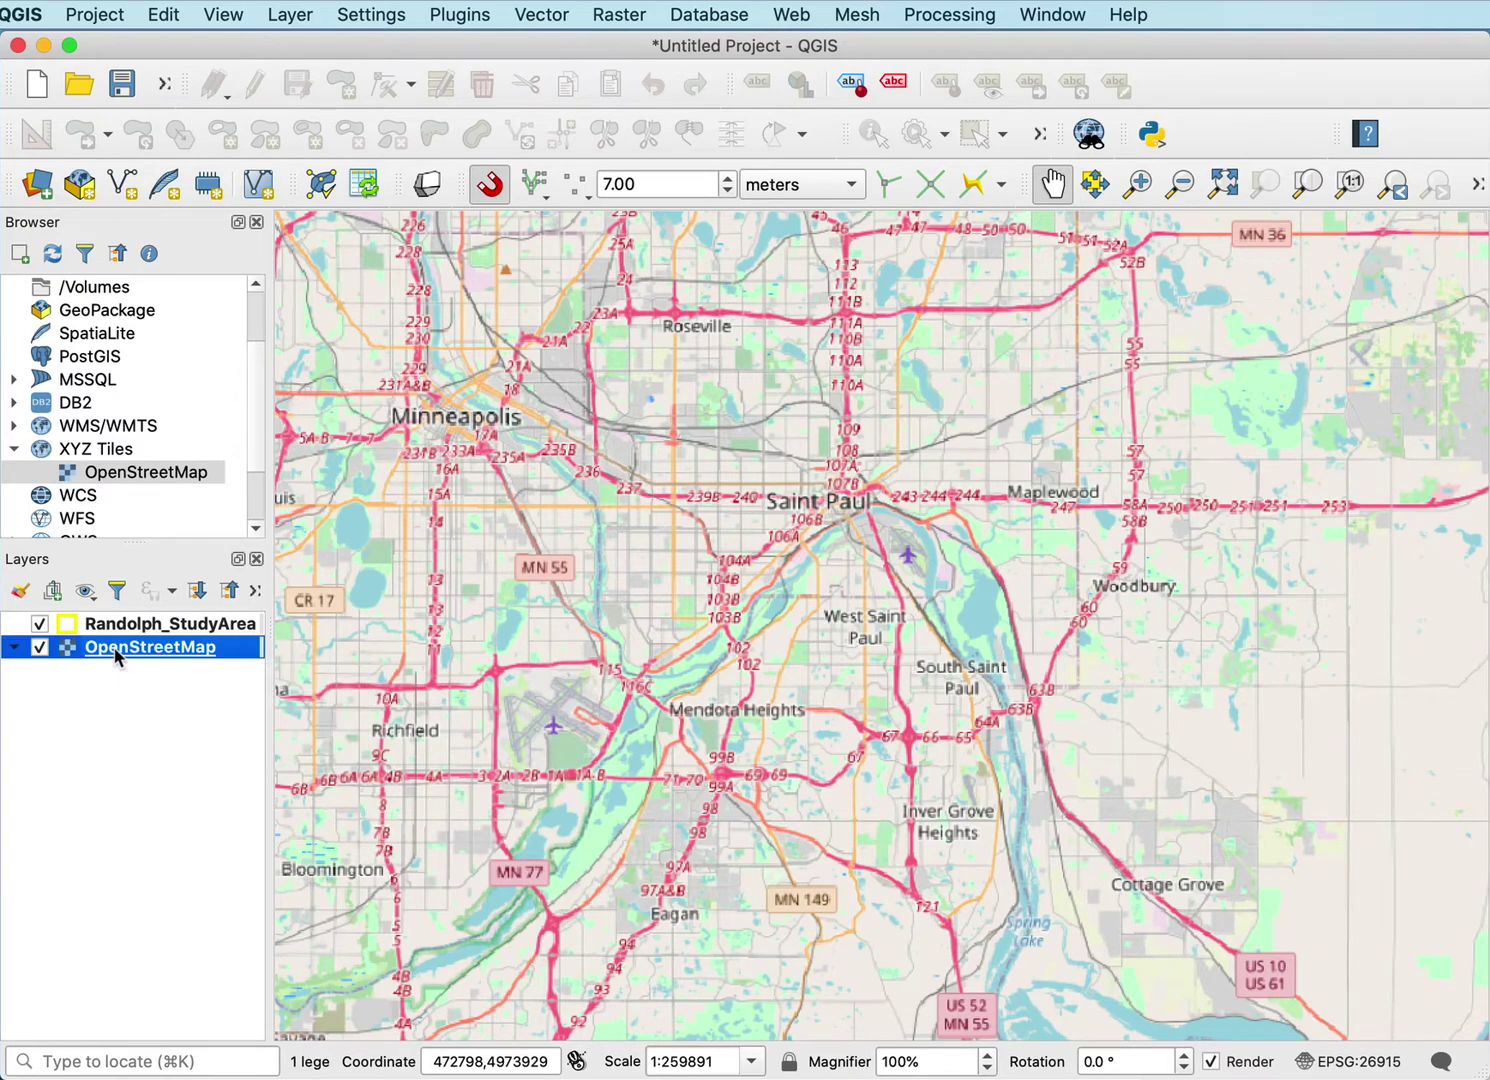
{"action": "right_click", "coordinate": [118, 655]}
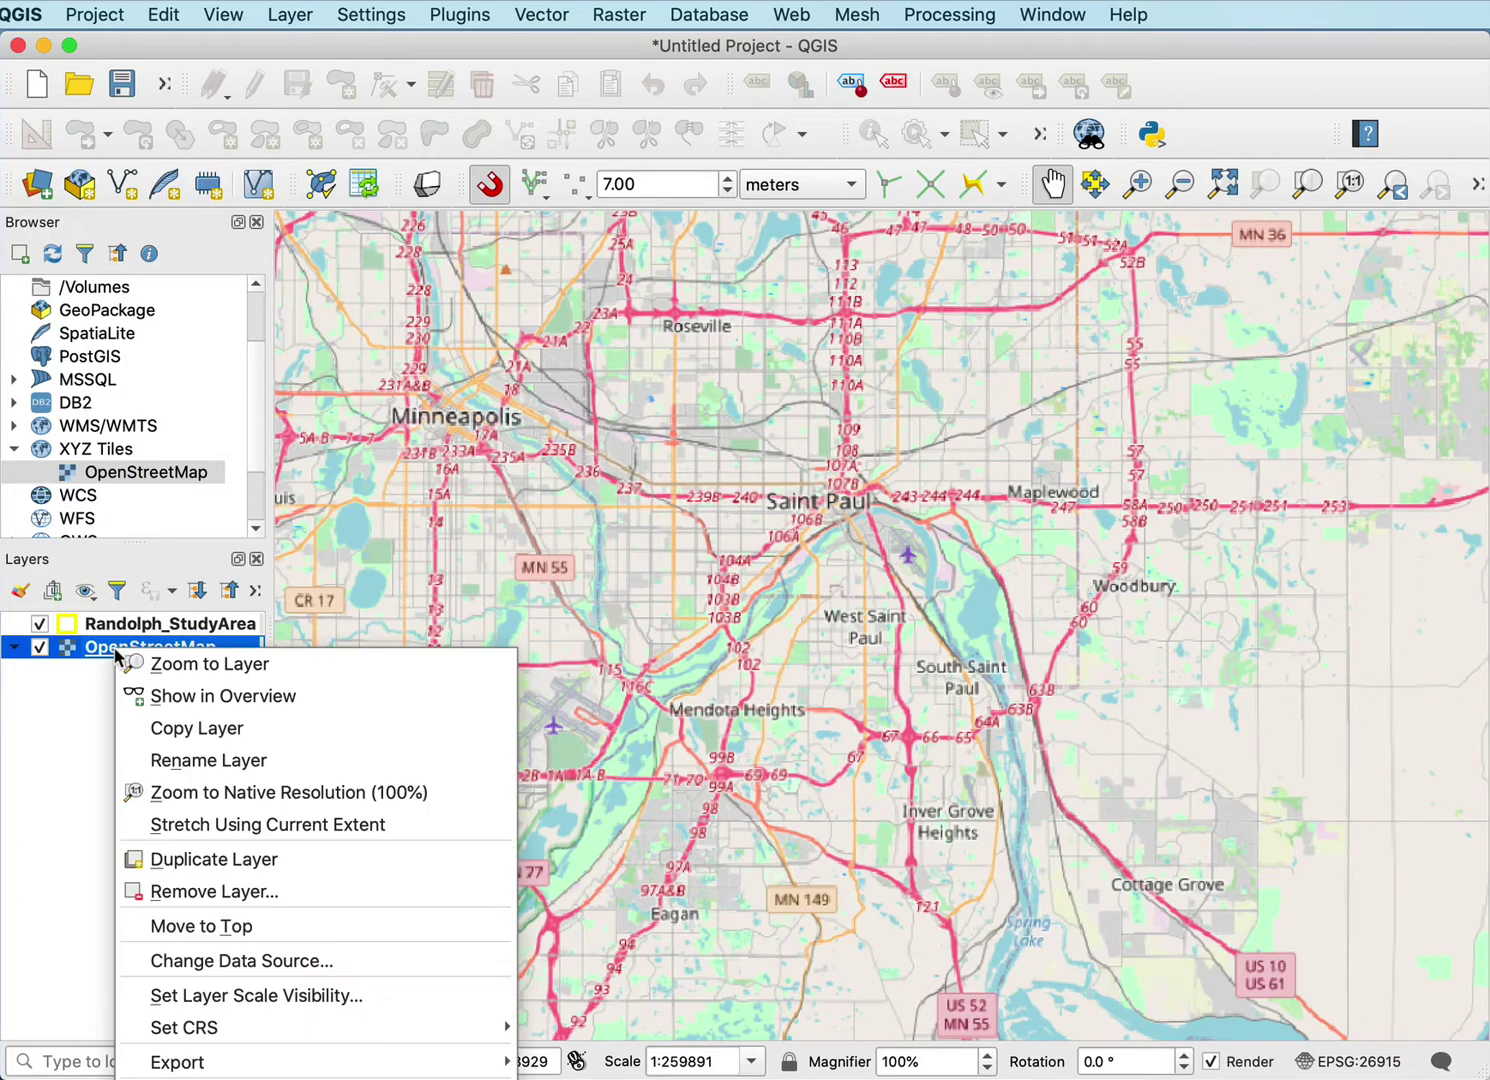
{"action": "left_click", "coordinate": [276, 900]}
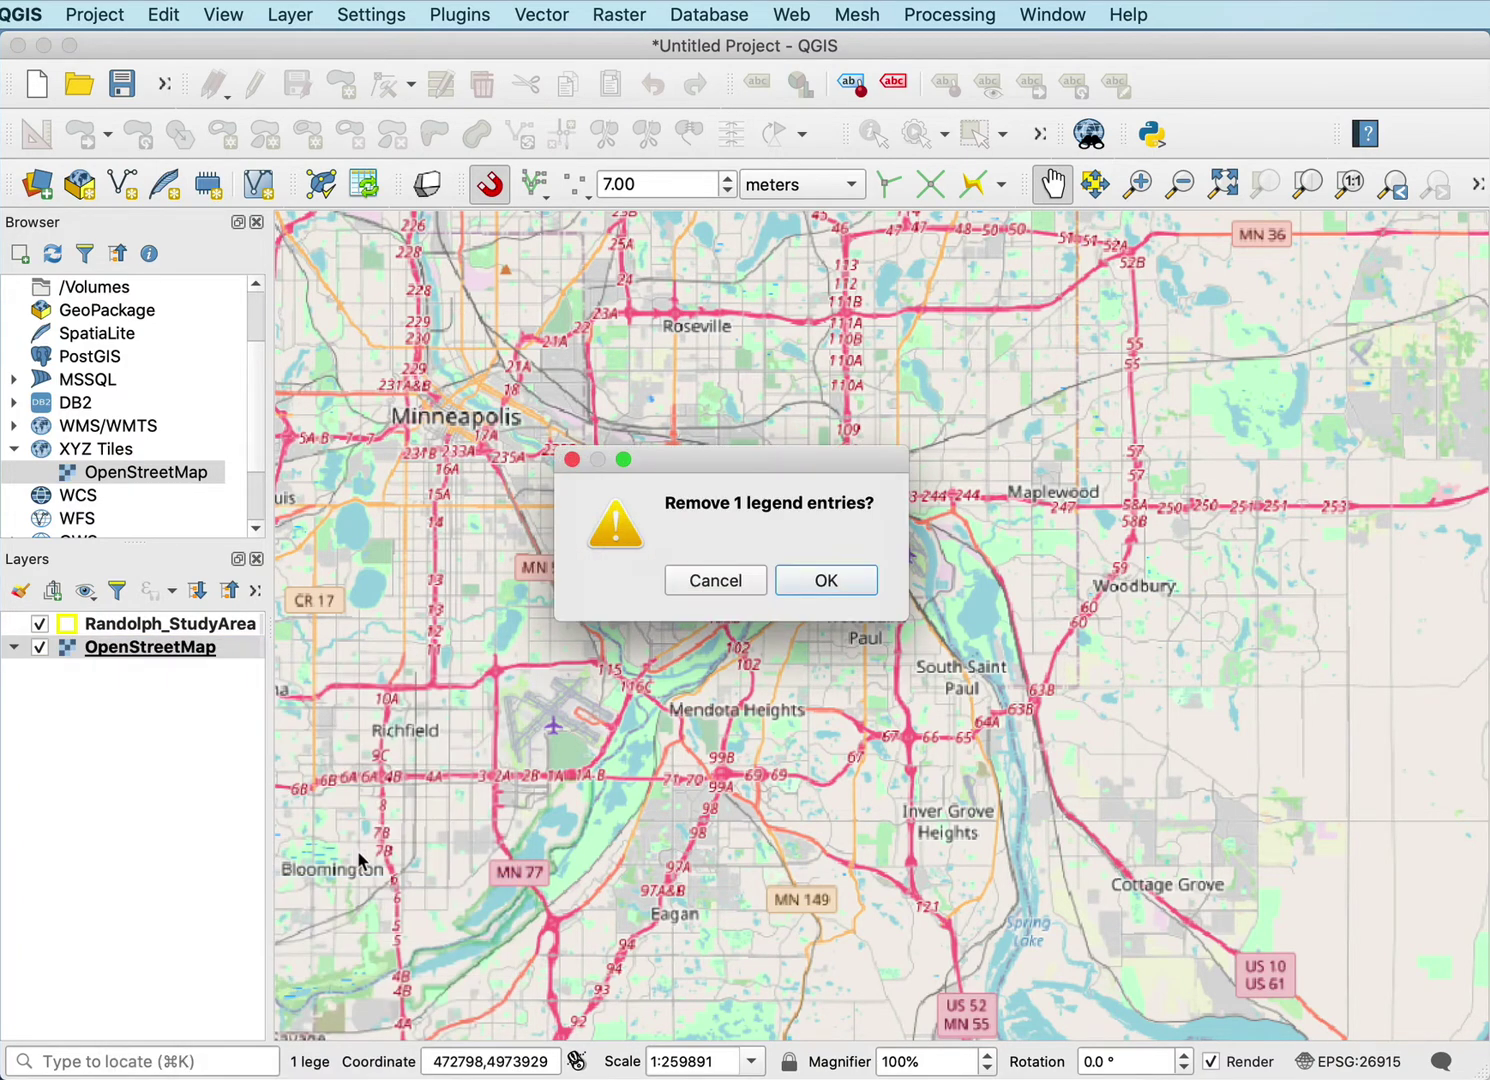
{"action": "left_click", "coordinate": [826, 581]}
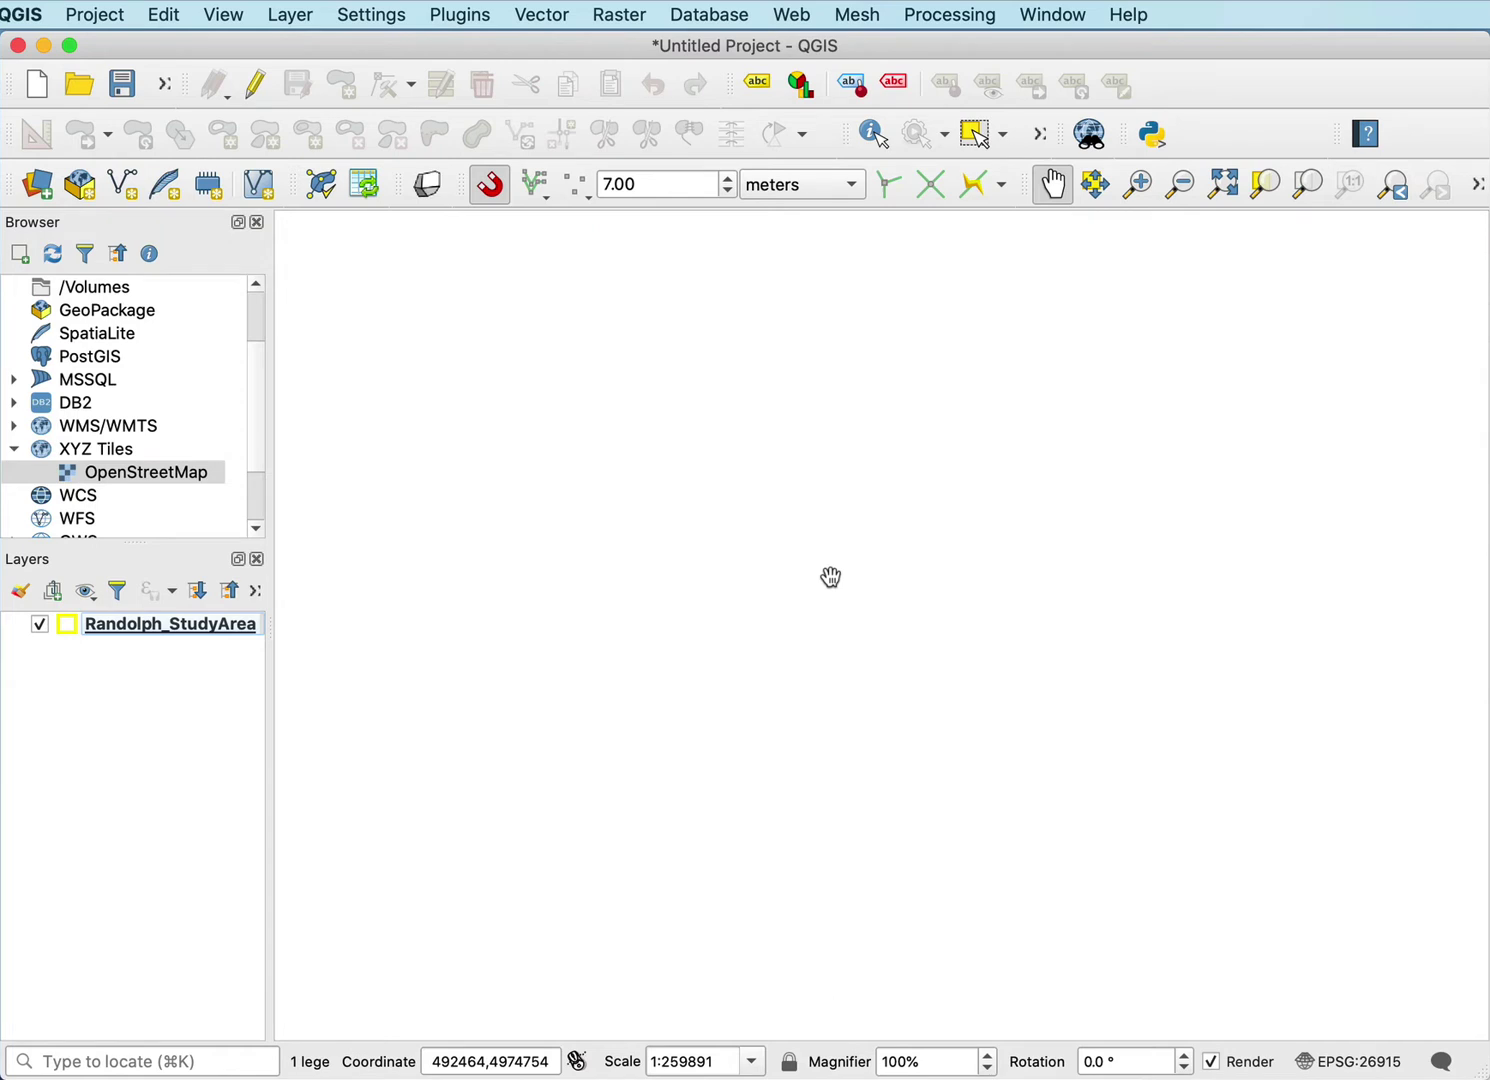
{"action": "right_click", "coordinate": [121, 455]}
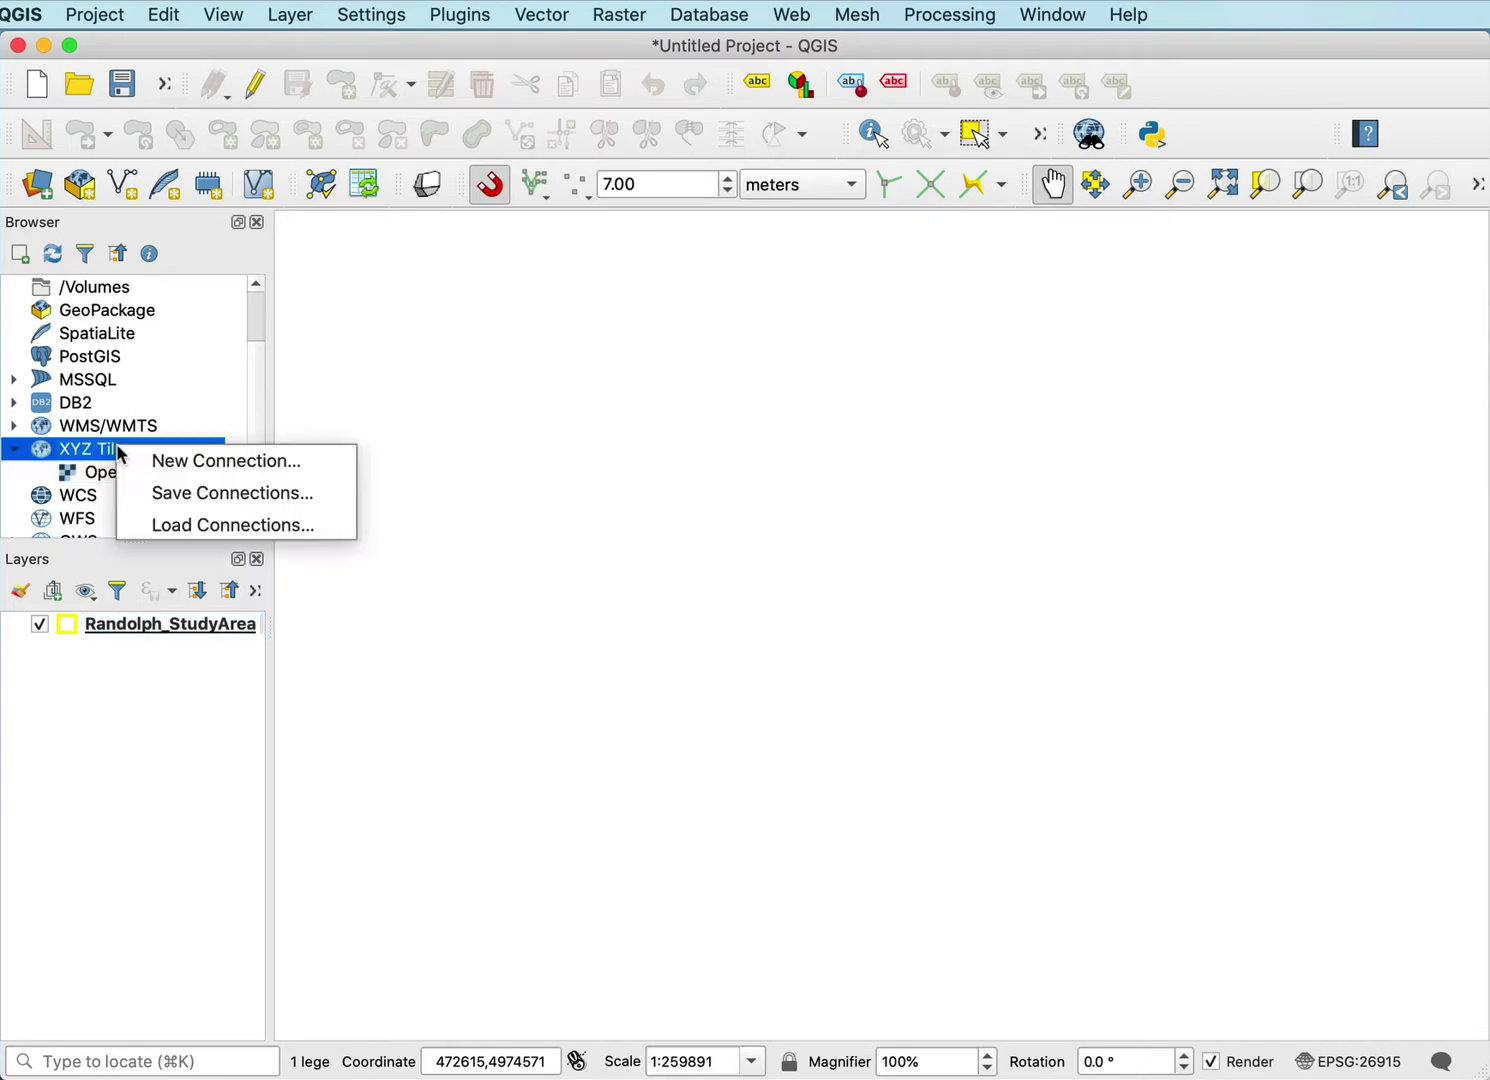
Step: Create an XYZ connection named 'Bing maps' using the pasted virtualearth.net tile URL
{"action": "left_click", "coordinate": [177, 462]}
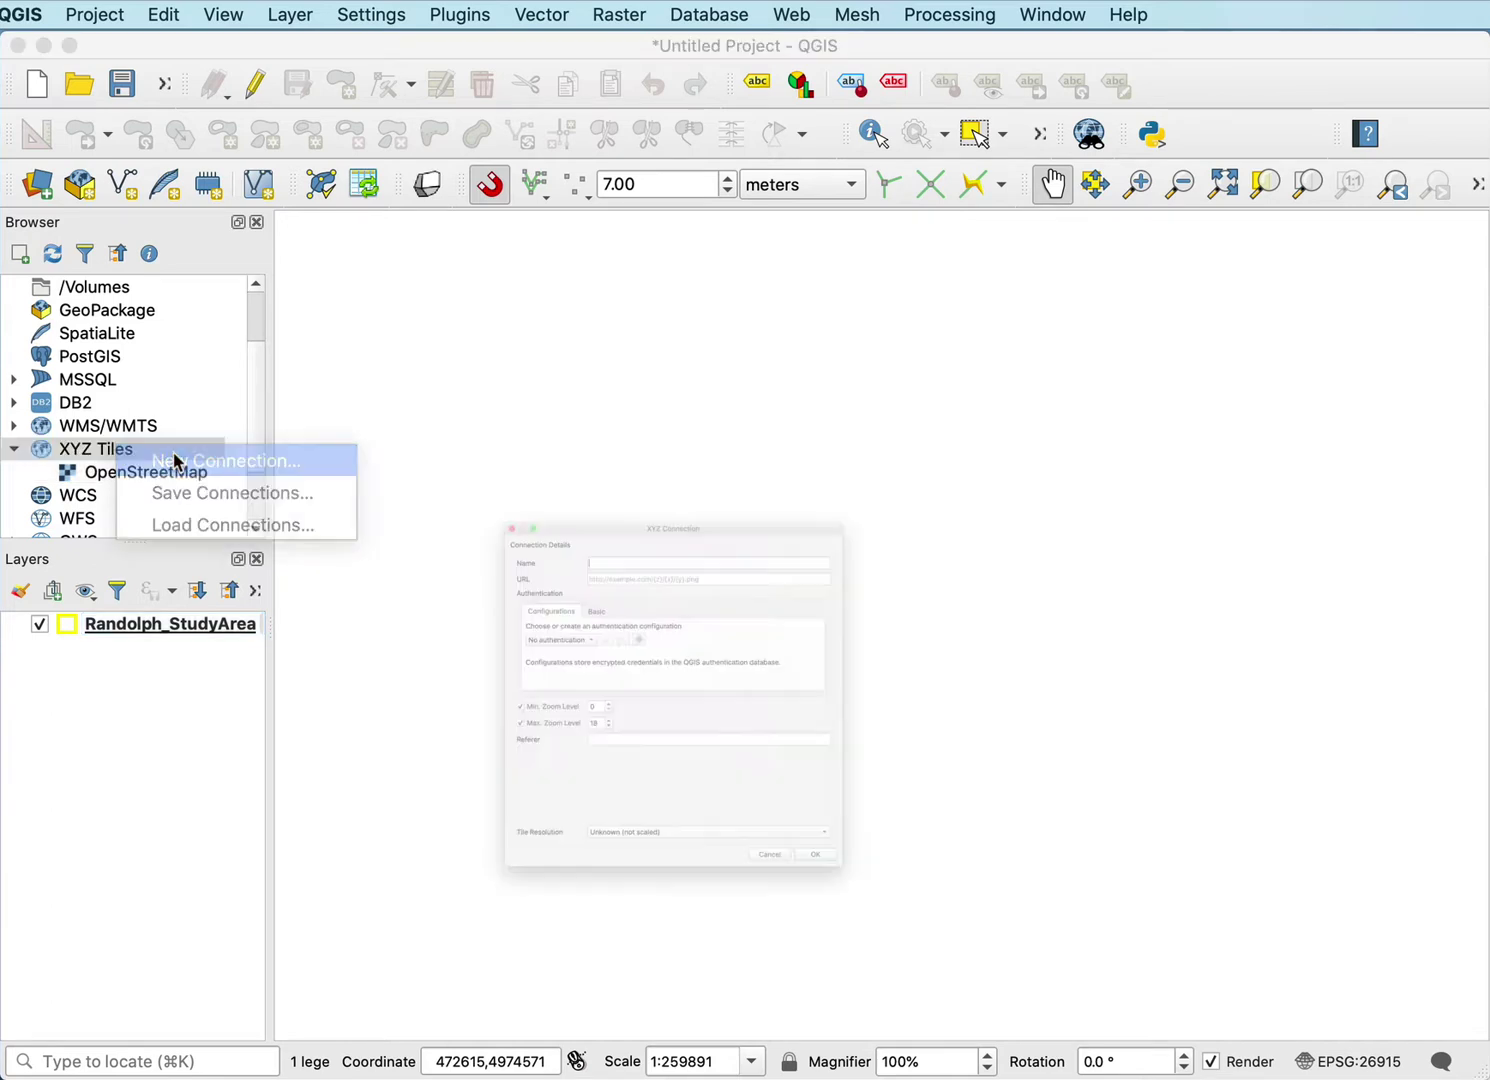
{"action": "left_click_drag", "start_coordinate": [462, 301], "coordinate": [673, 217]}
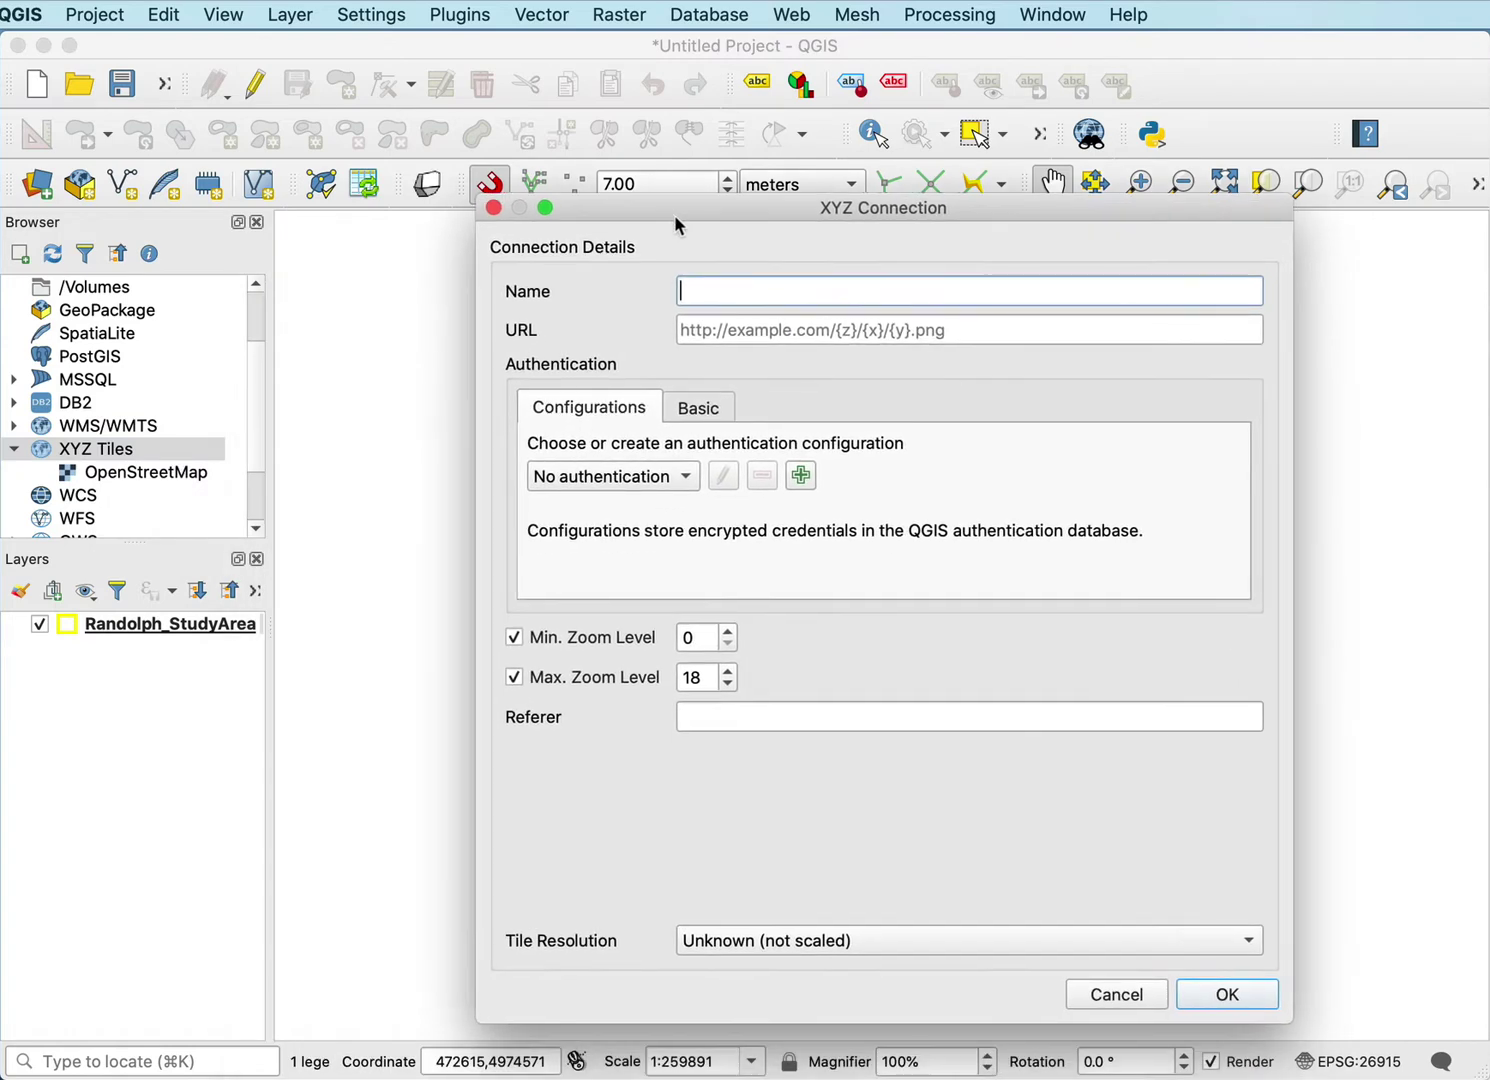
{"action": "type", "text": "Bing maps"}
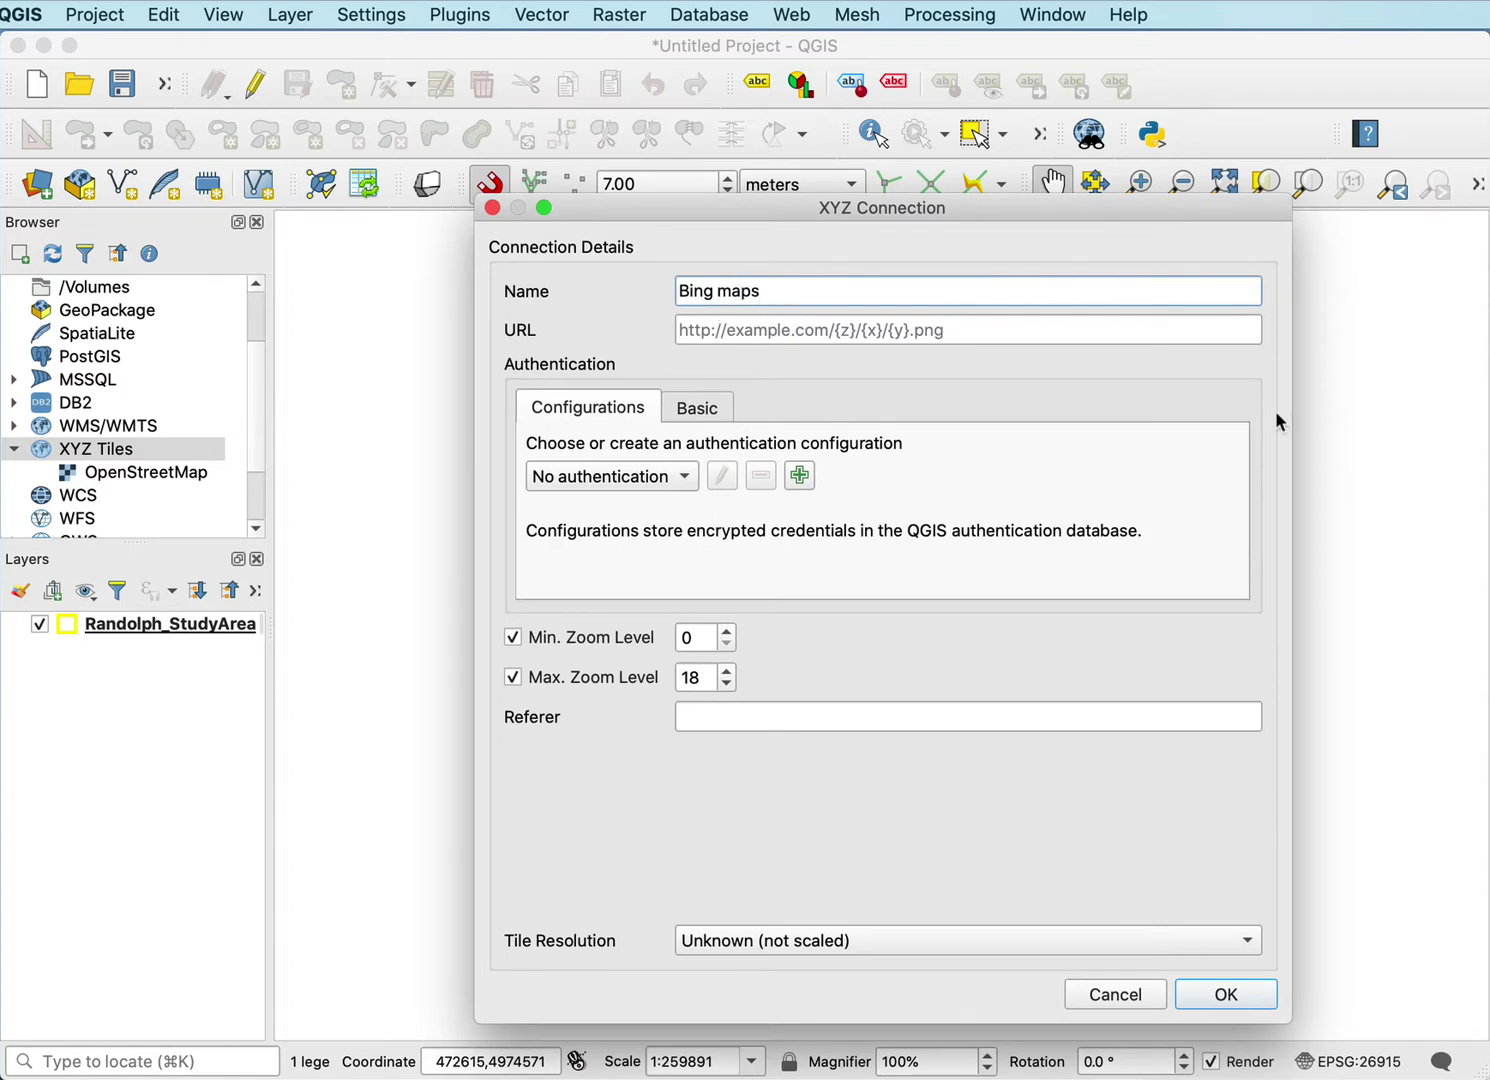
{"action": "key", "text": "super+Tab"}
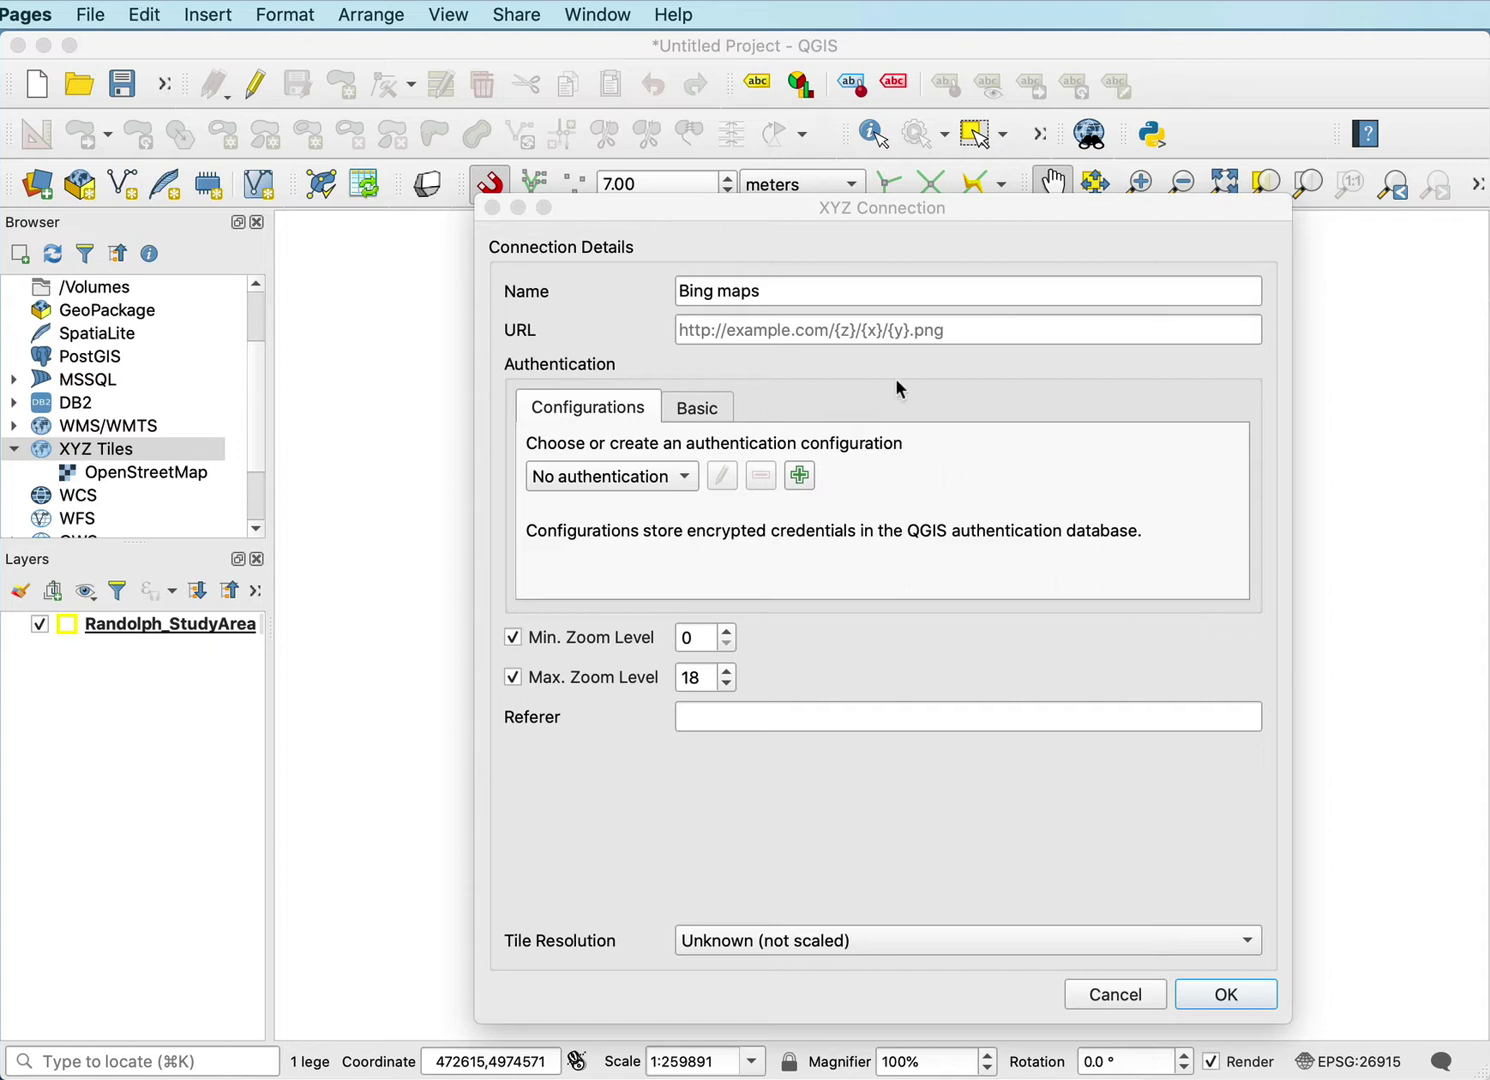
{"action": "left_click", "coordinate": [892, 323]}
{"action": "type", "text": "http://ecn.t3.tiles.virtualearth.net/tiles/a{q}.jpeg?g=1"}
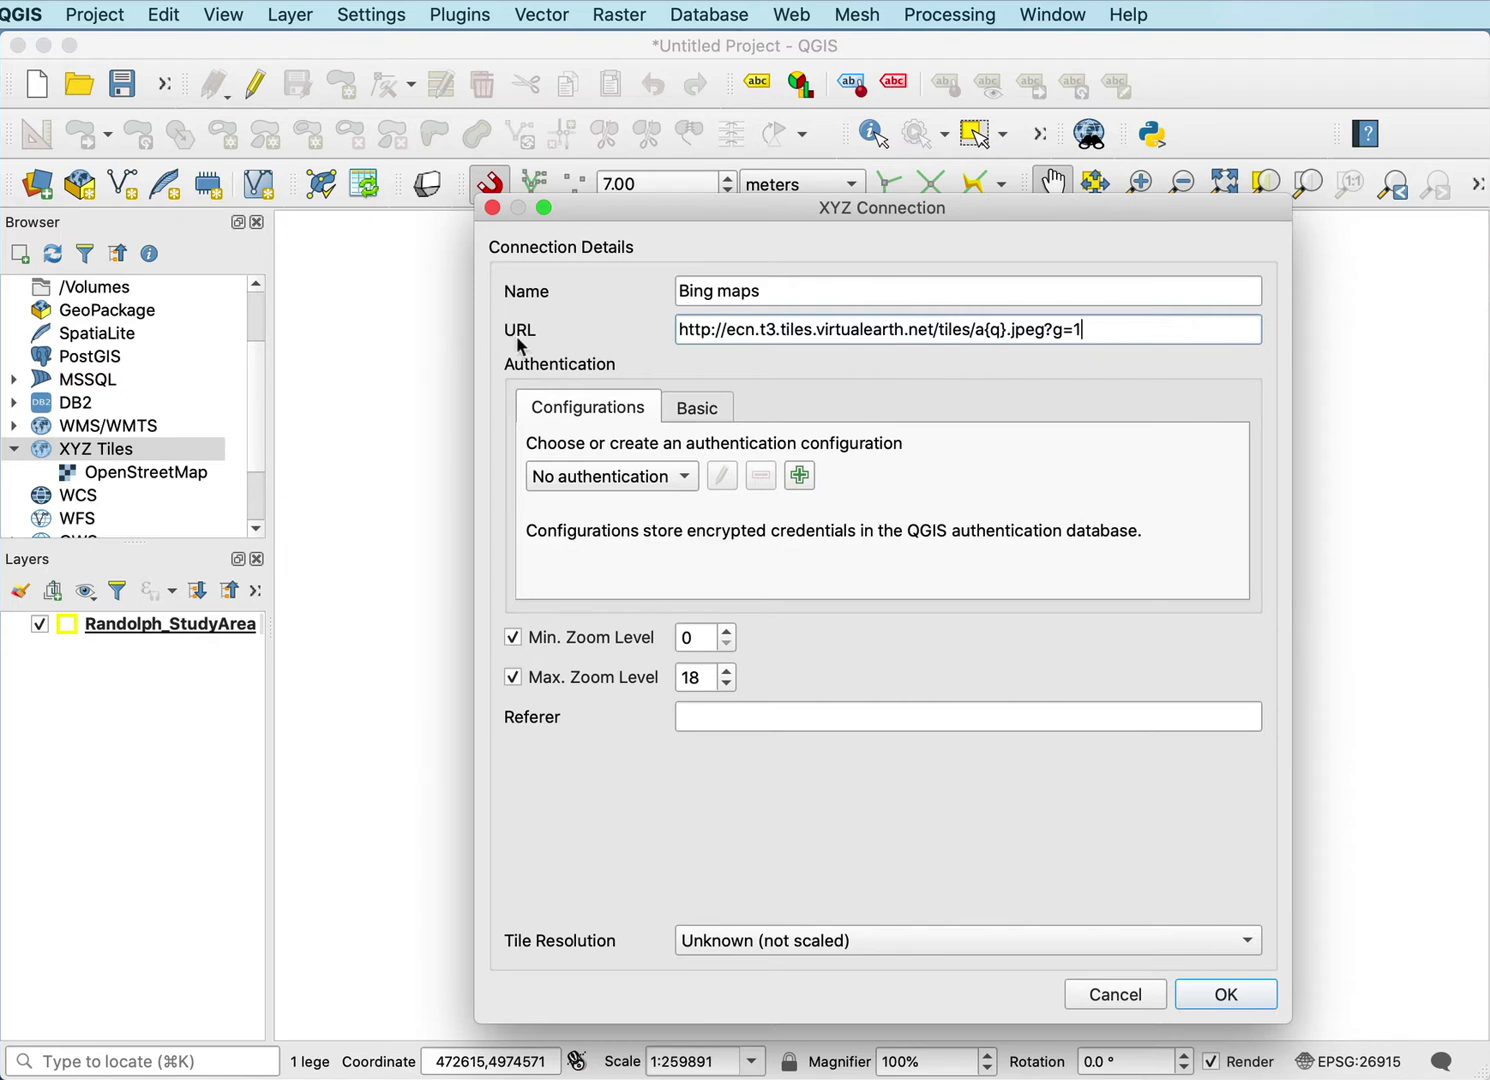
{"action": "left_click", "coordinate": [1220, 996]}
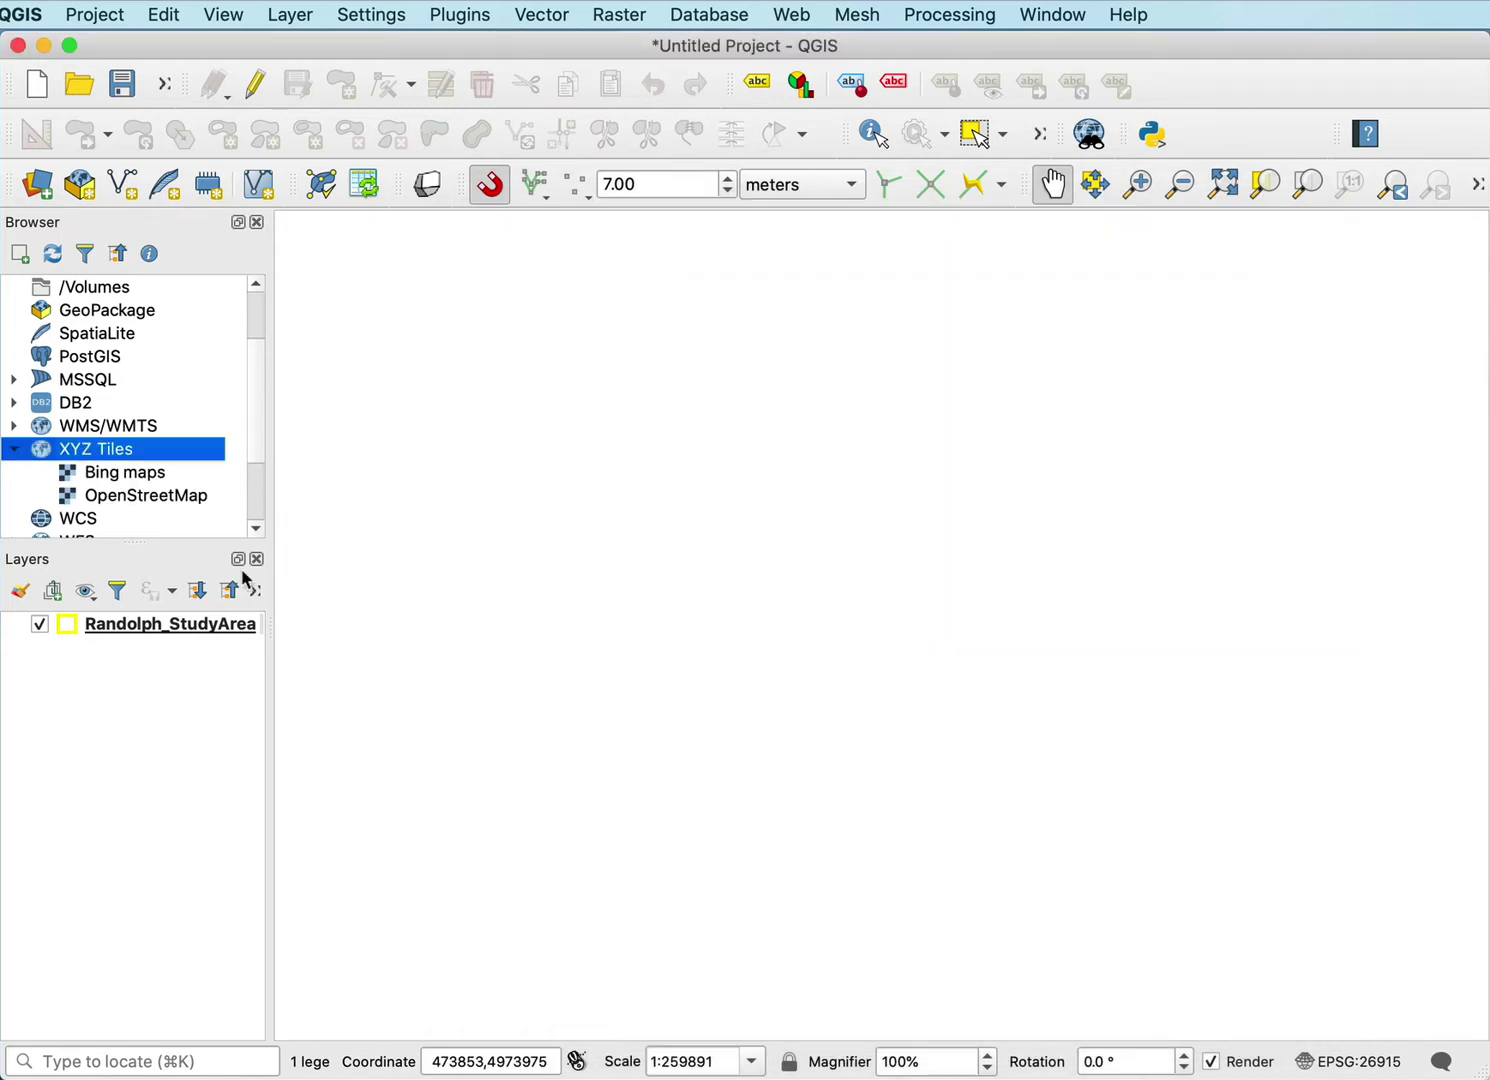
Step: Add Bing maps as a layer positioned below Randolph_StudyArea
{"action": "left_click_drag", "start_coordinate": [120, 482], "coordinate": [112, 697]}
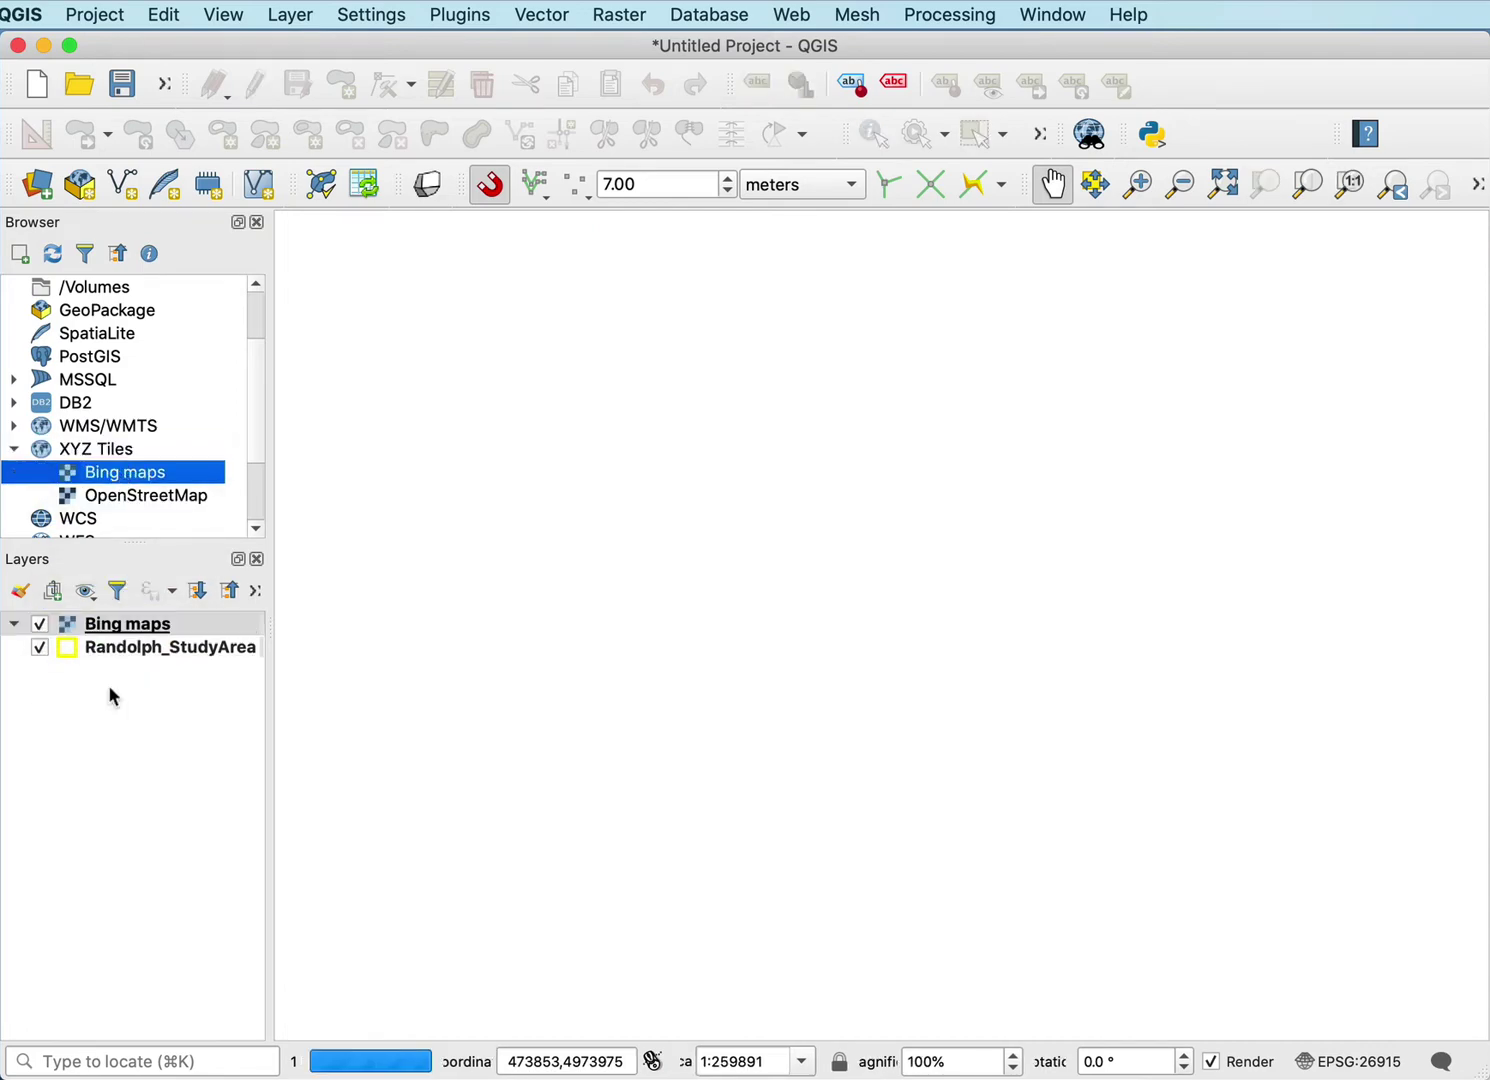
{"action": "left_click_drag", "start_coordinate": [121, 624], "coordinate": [114, 680]}
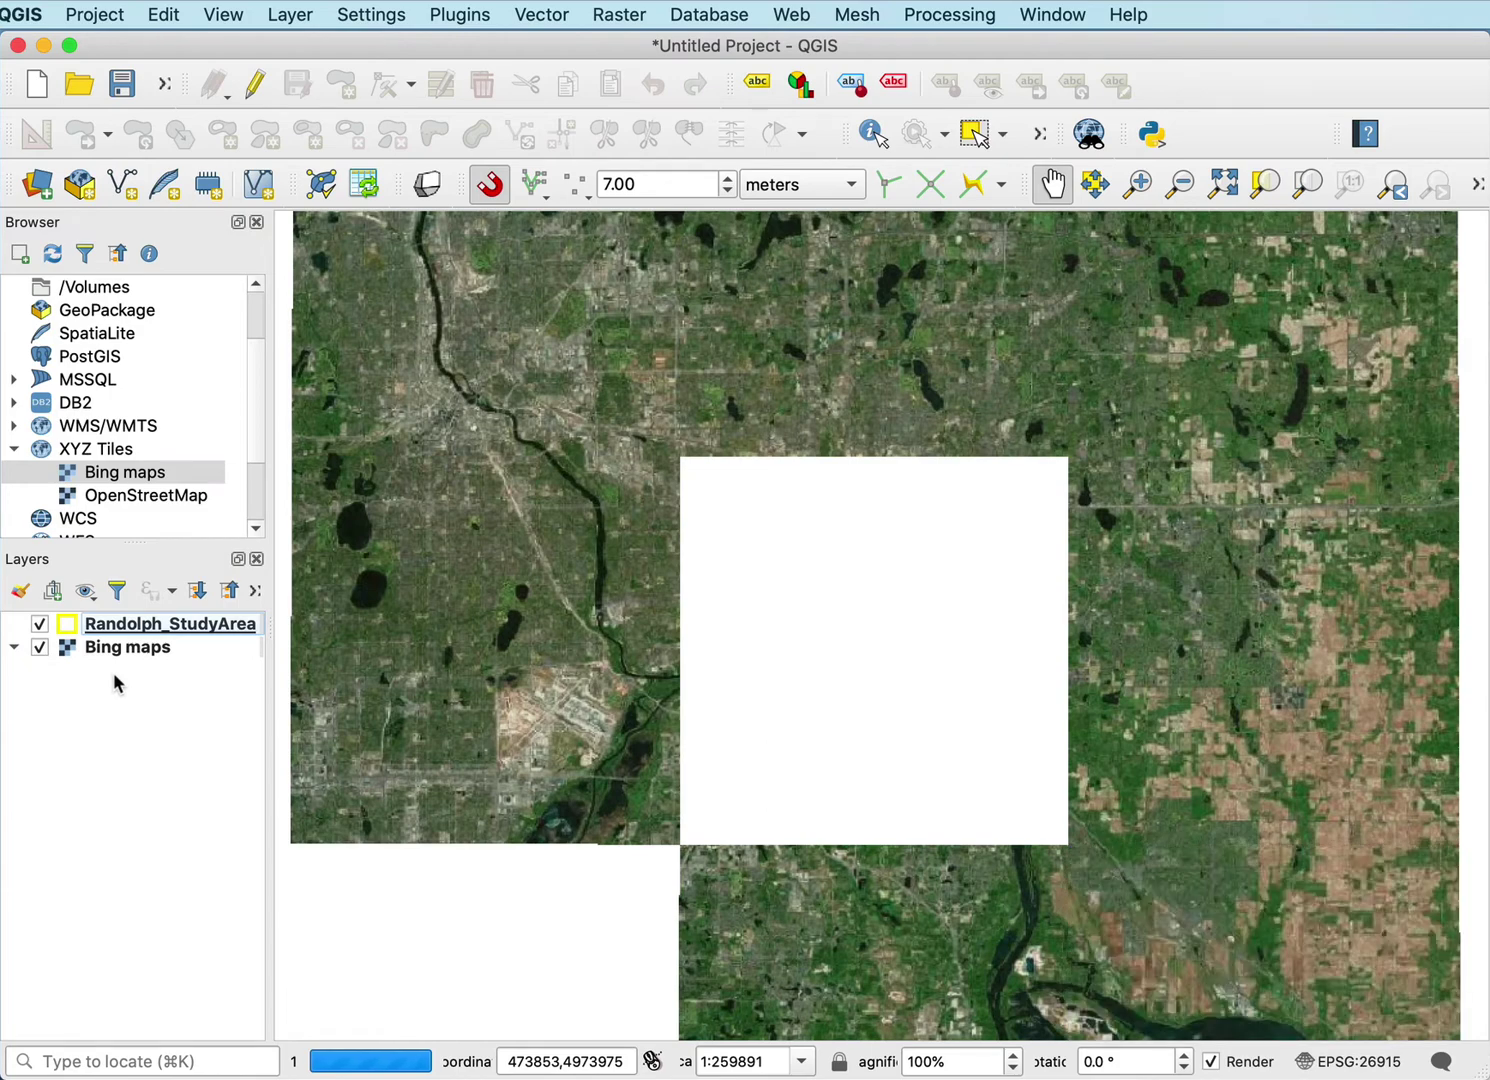
{"action": "right_click", "coordinate": [172, 633]}
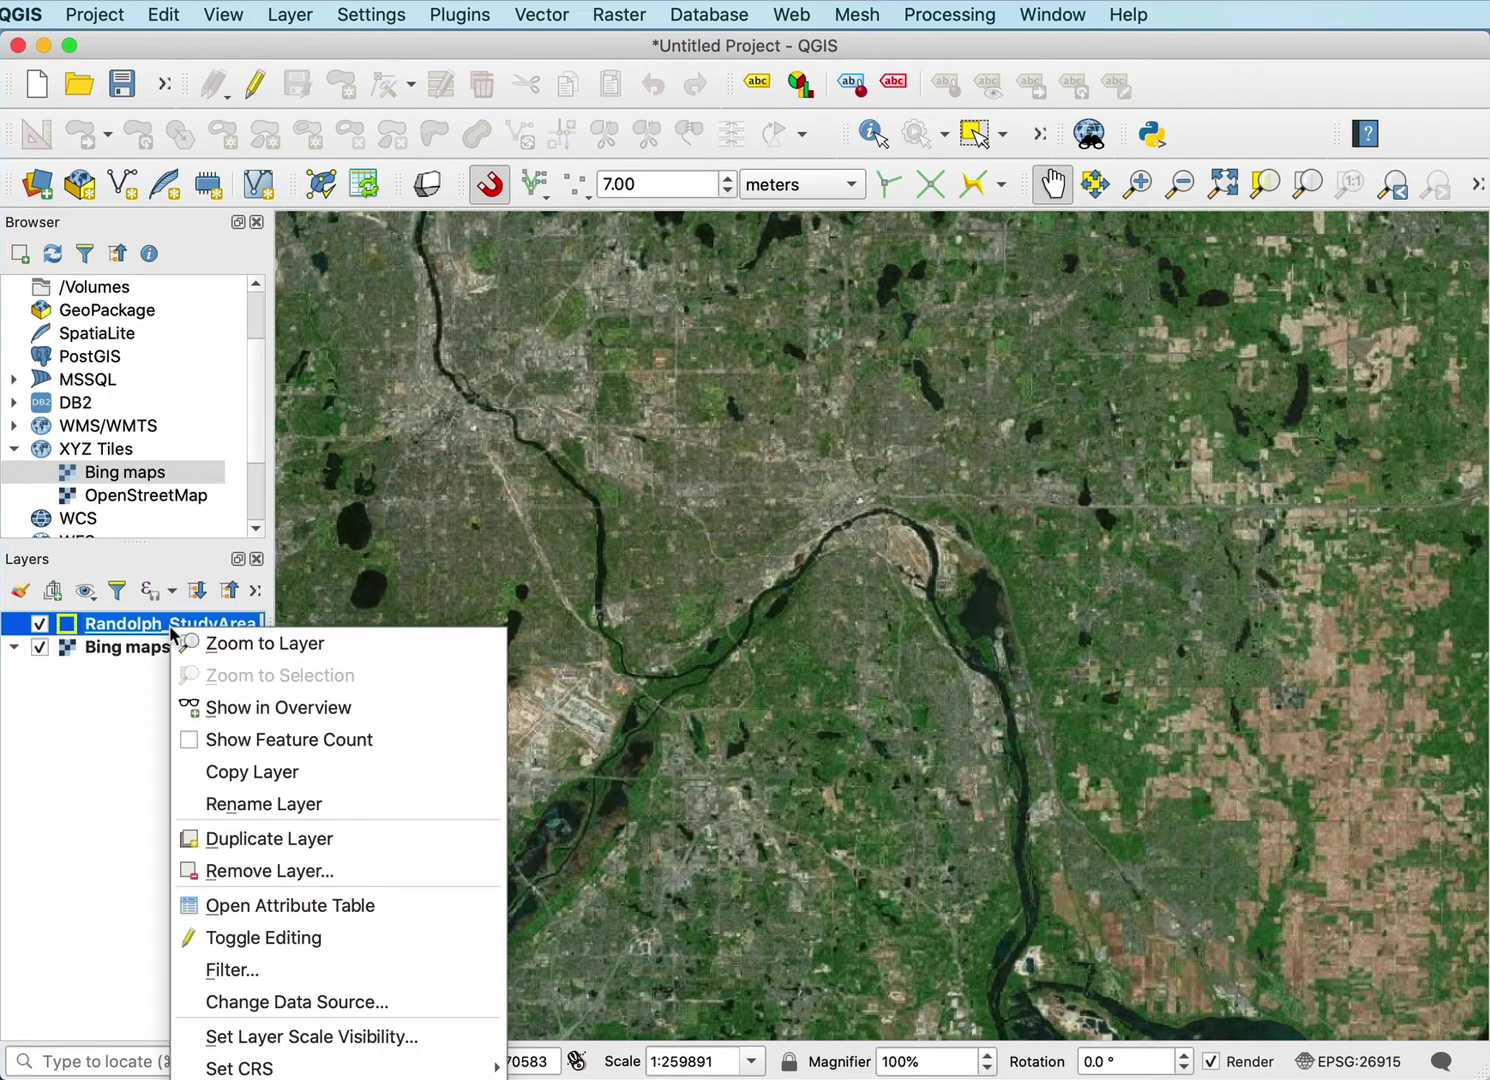
Step: Zoom to Randolph_StudyArea, zoom in to inspect imagery, then back out to 1:8122
{"action": "left_click", "coordinate": [178, 642]}
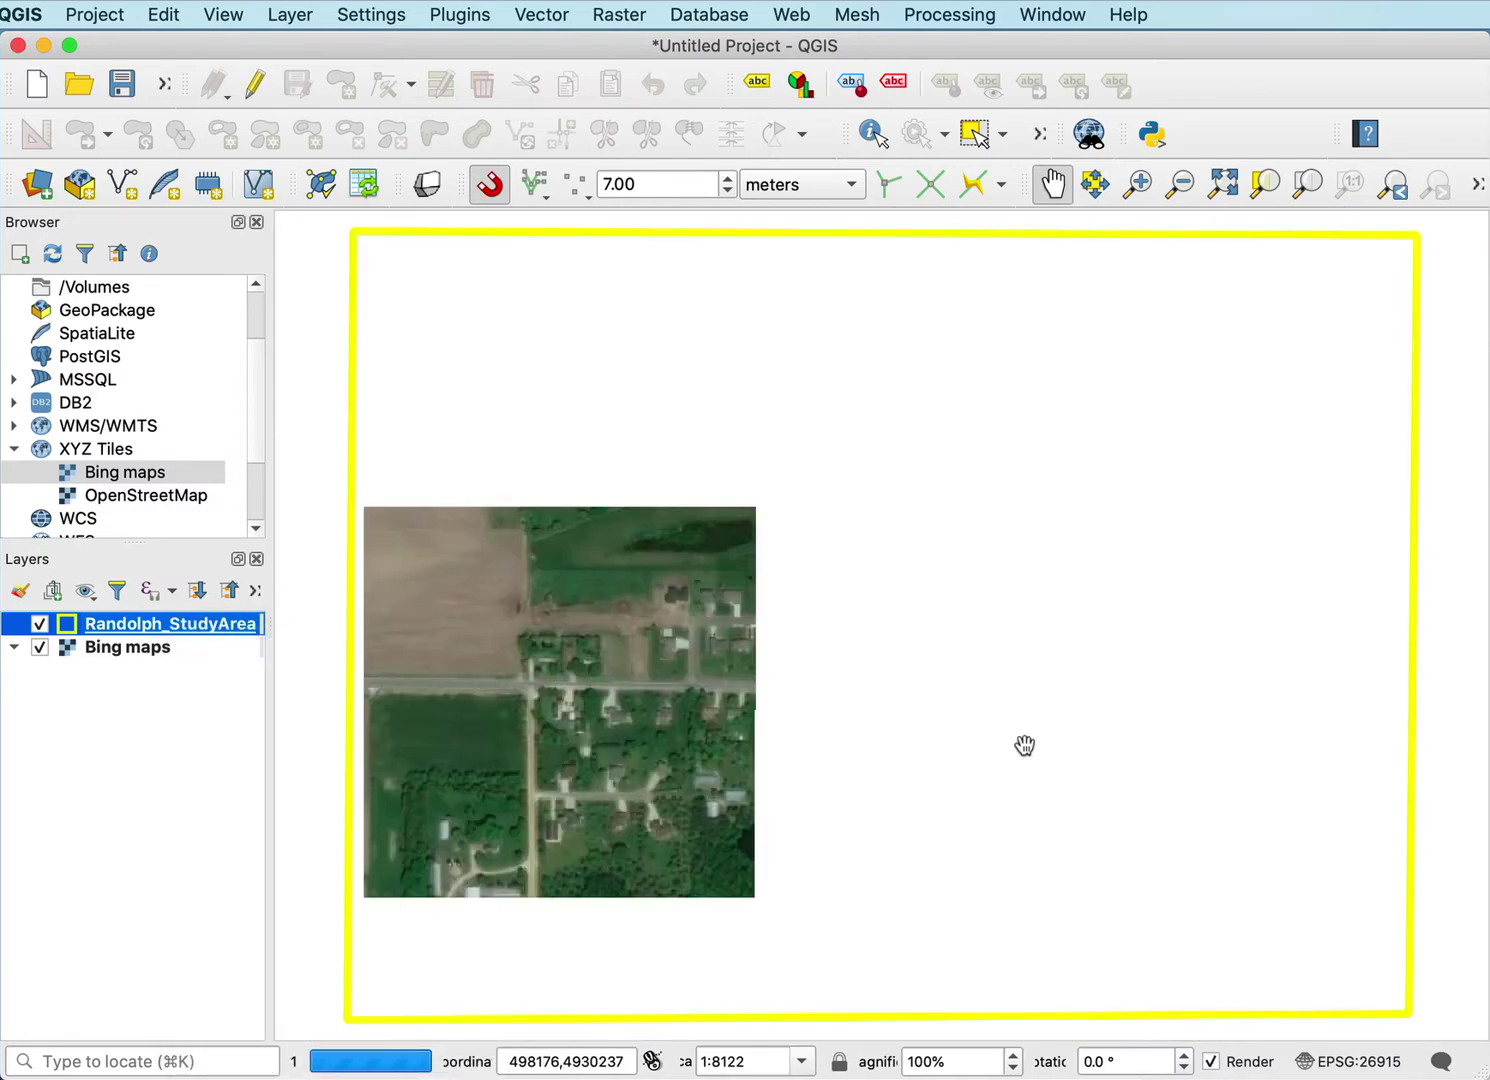
{"action": "scroll", "coordinate": [1008, 629], "scroll_direction": "up", "scroll_amount": 1}
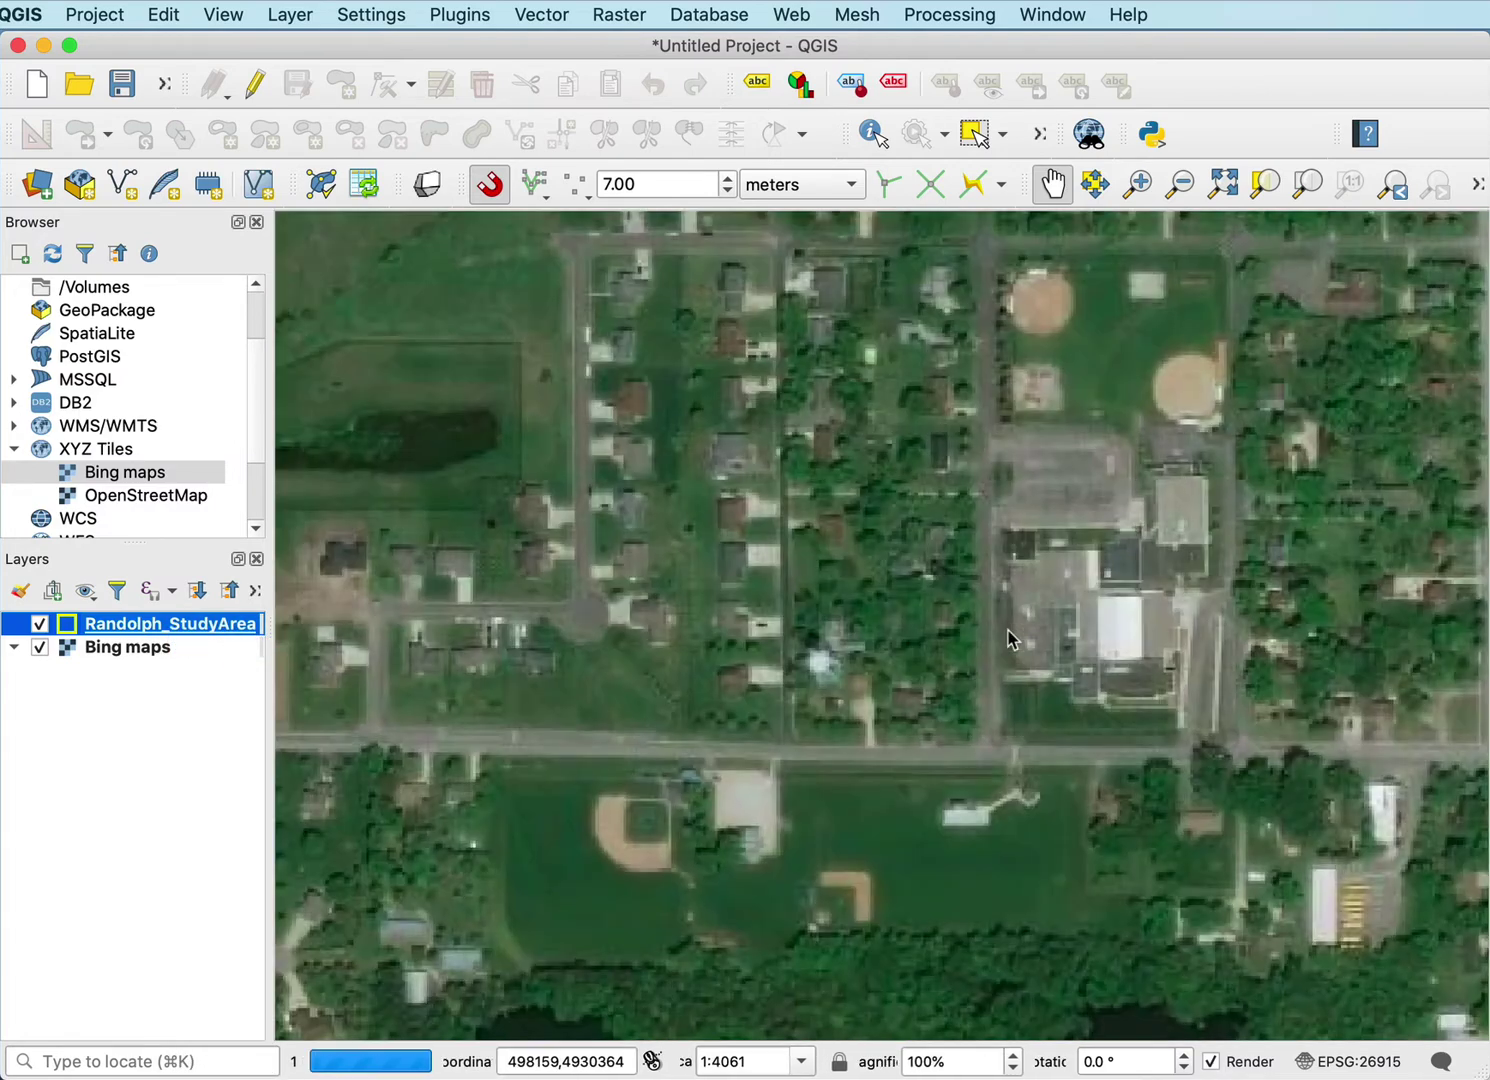
{"action": "scroll", "coordinate": [1008, 629], "scroll_direction": "up", "scroll_amount": 1}
{"action": "scroll", "coordinate": [1008, 630], "scroll_direction": "up", "scroll_amount": 1}
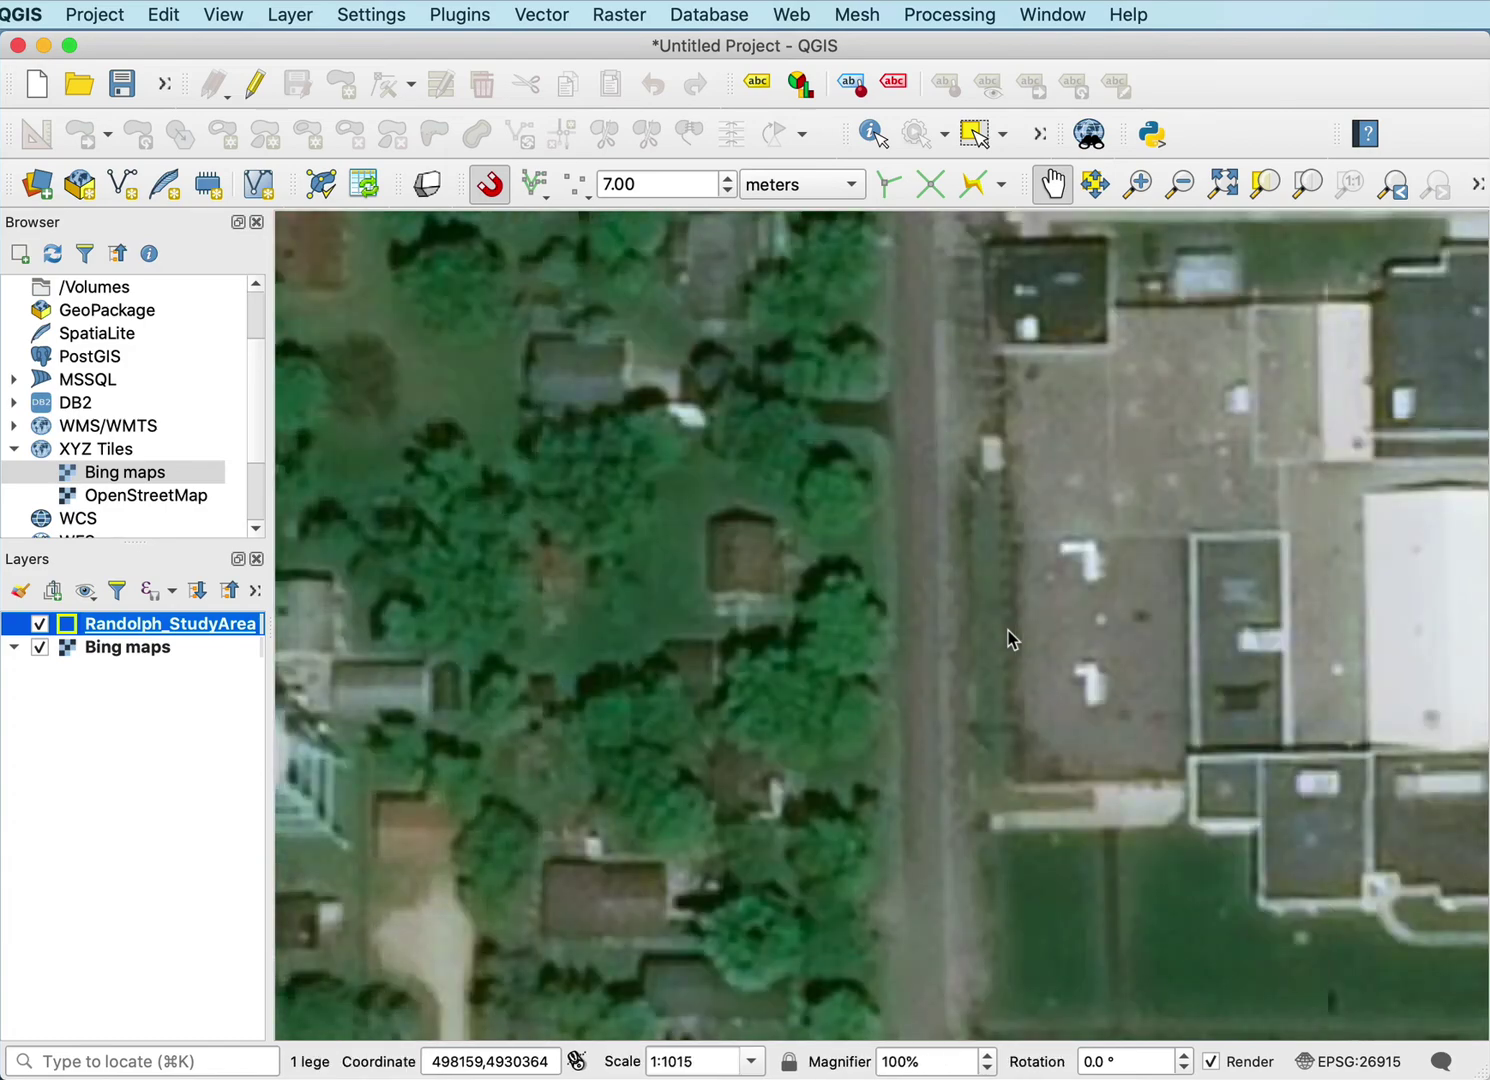
{"action": "scroll", "coordinate": [1008, 630], "scroll_direction": "down", "scroll_amount": 1}
{"action": "scroll", "coordinate": [1008, 630], "scroll_direction": "down", "scroll_amount": 1}
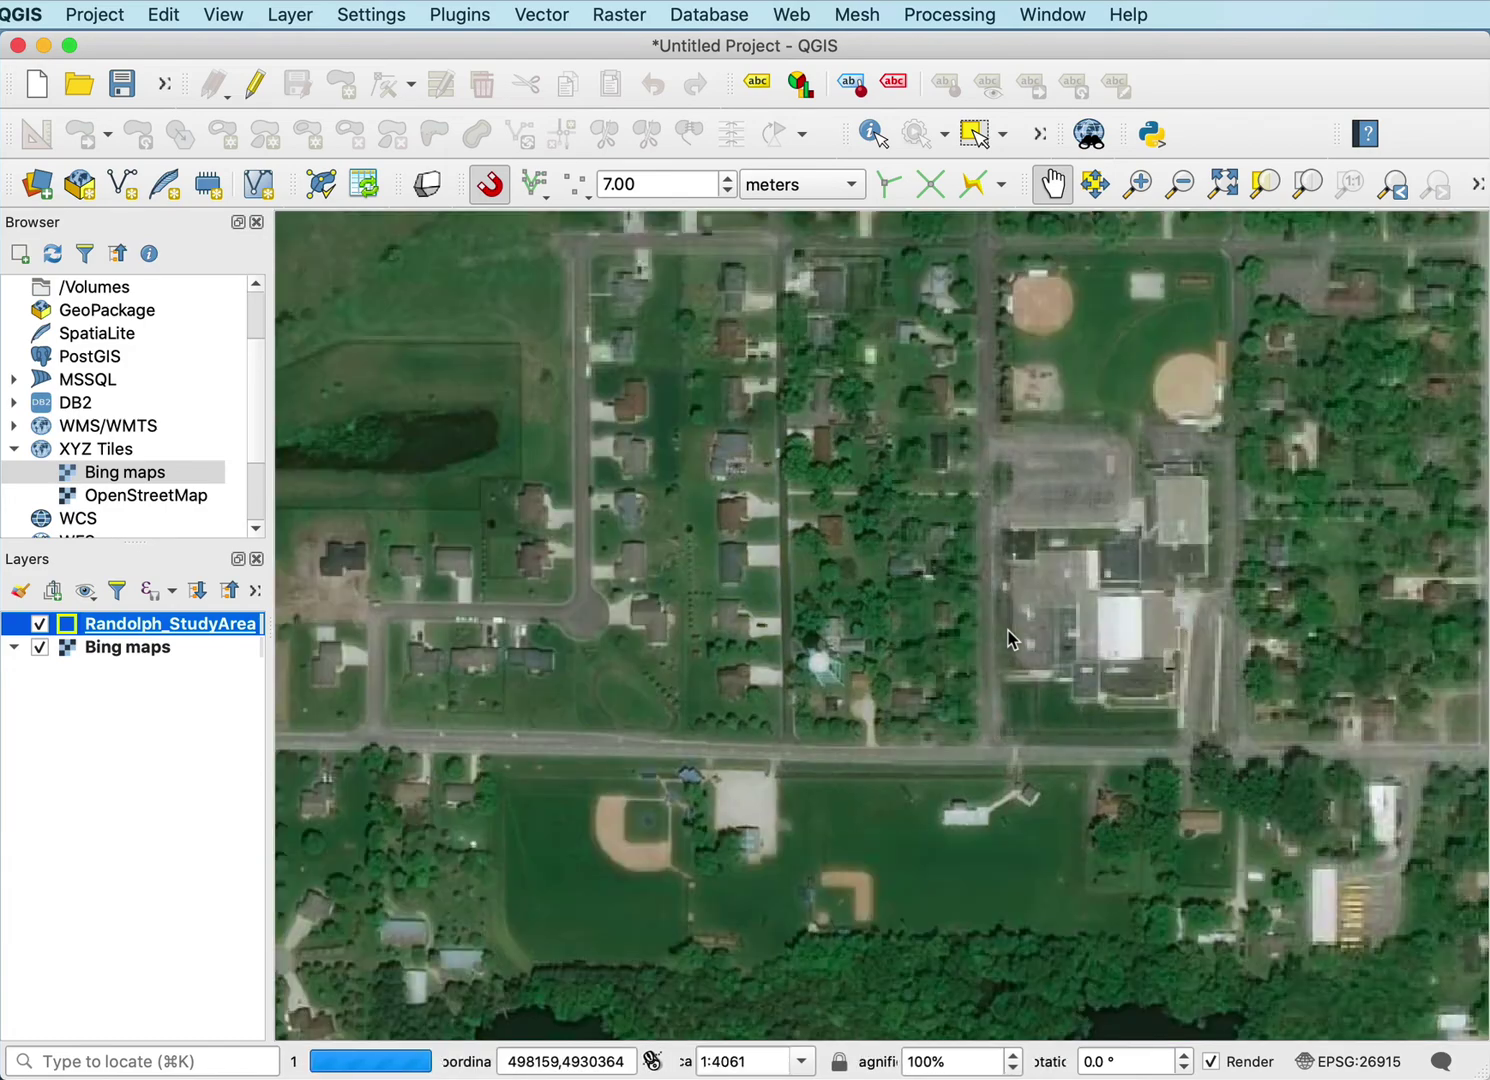
{"action": "scroll", "coordinate": [1008, 630], "scroll_direction": "down", "scroll_amount": 1}
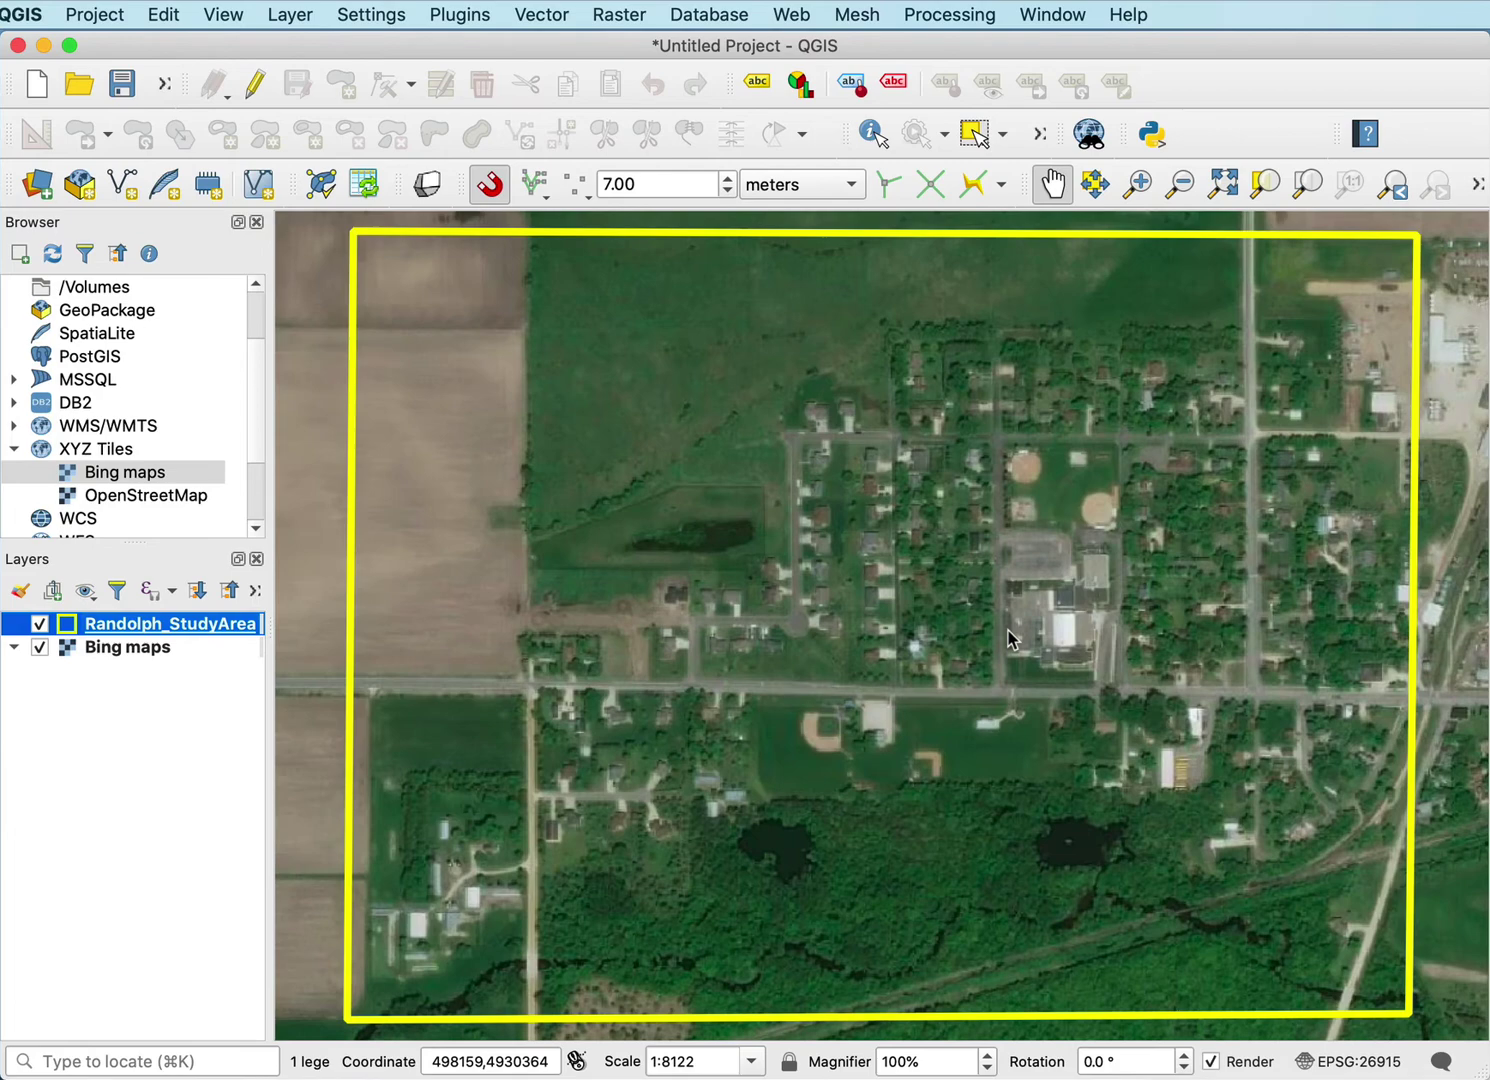
Step: Create an XYZ connection named 'Google Sats' using the pasted mt0.google.com satellite URL
{"action": "left_click", "coordinate": [117, 451]}
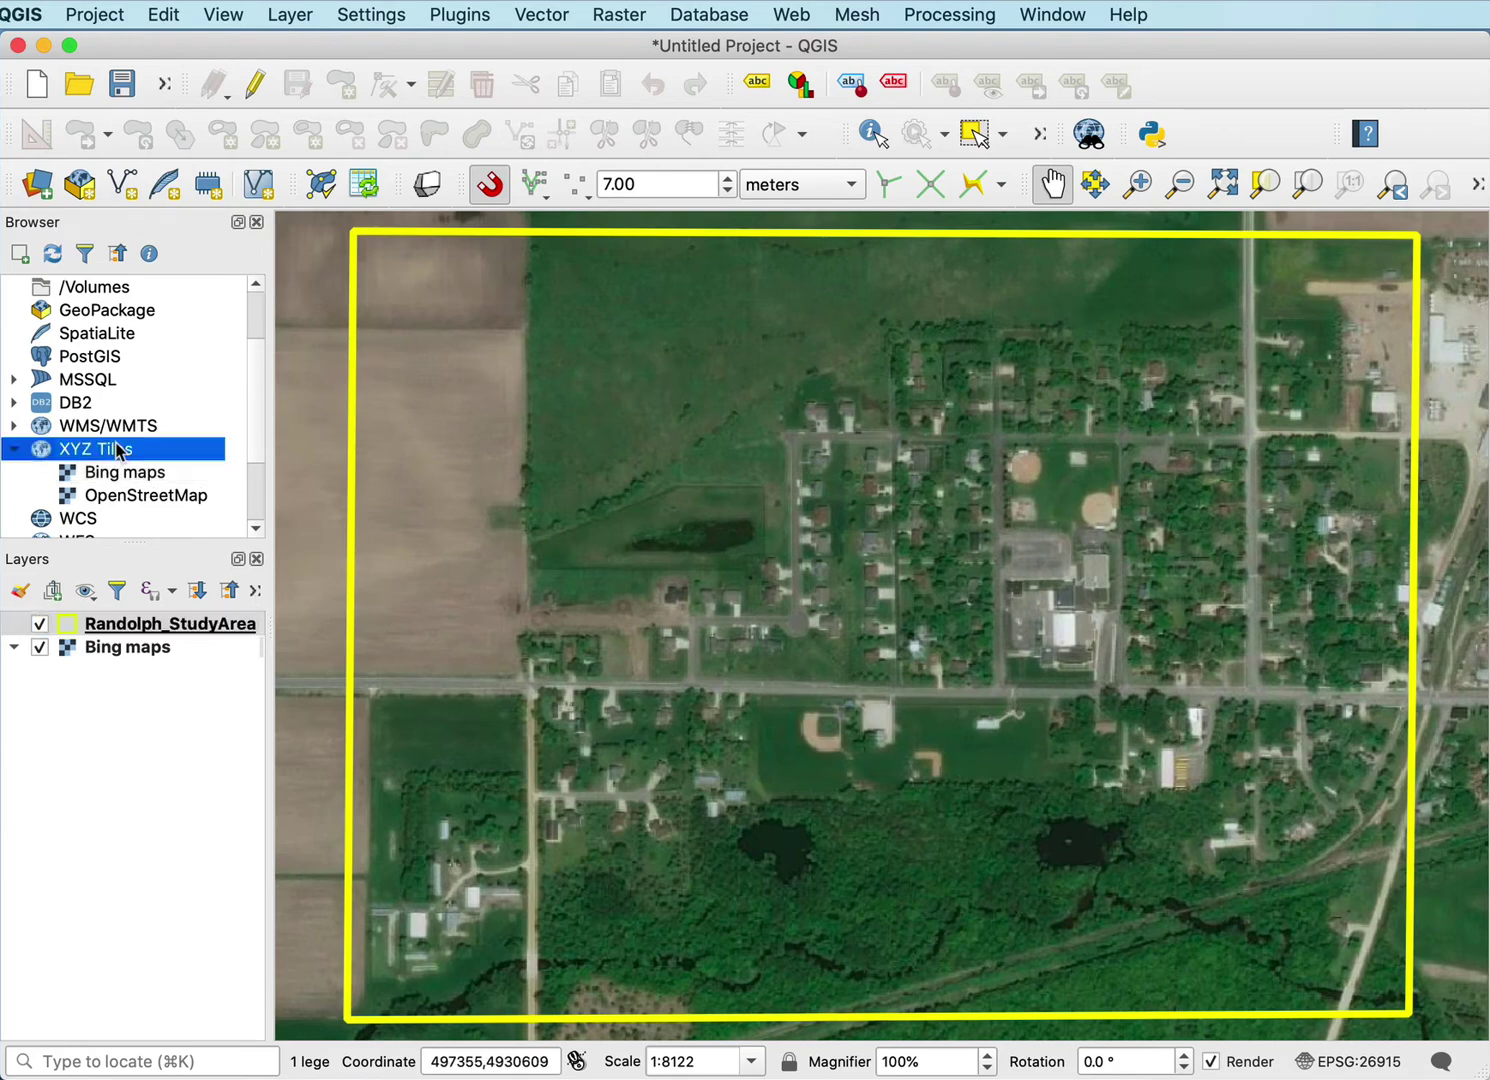
{"action": "right_click", "coordinate": [117, 450]}
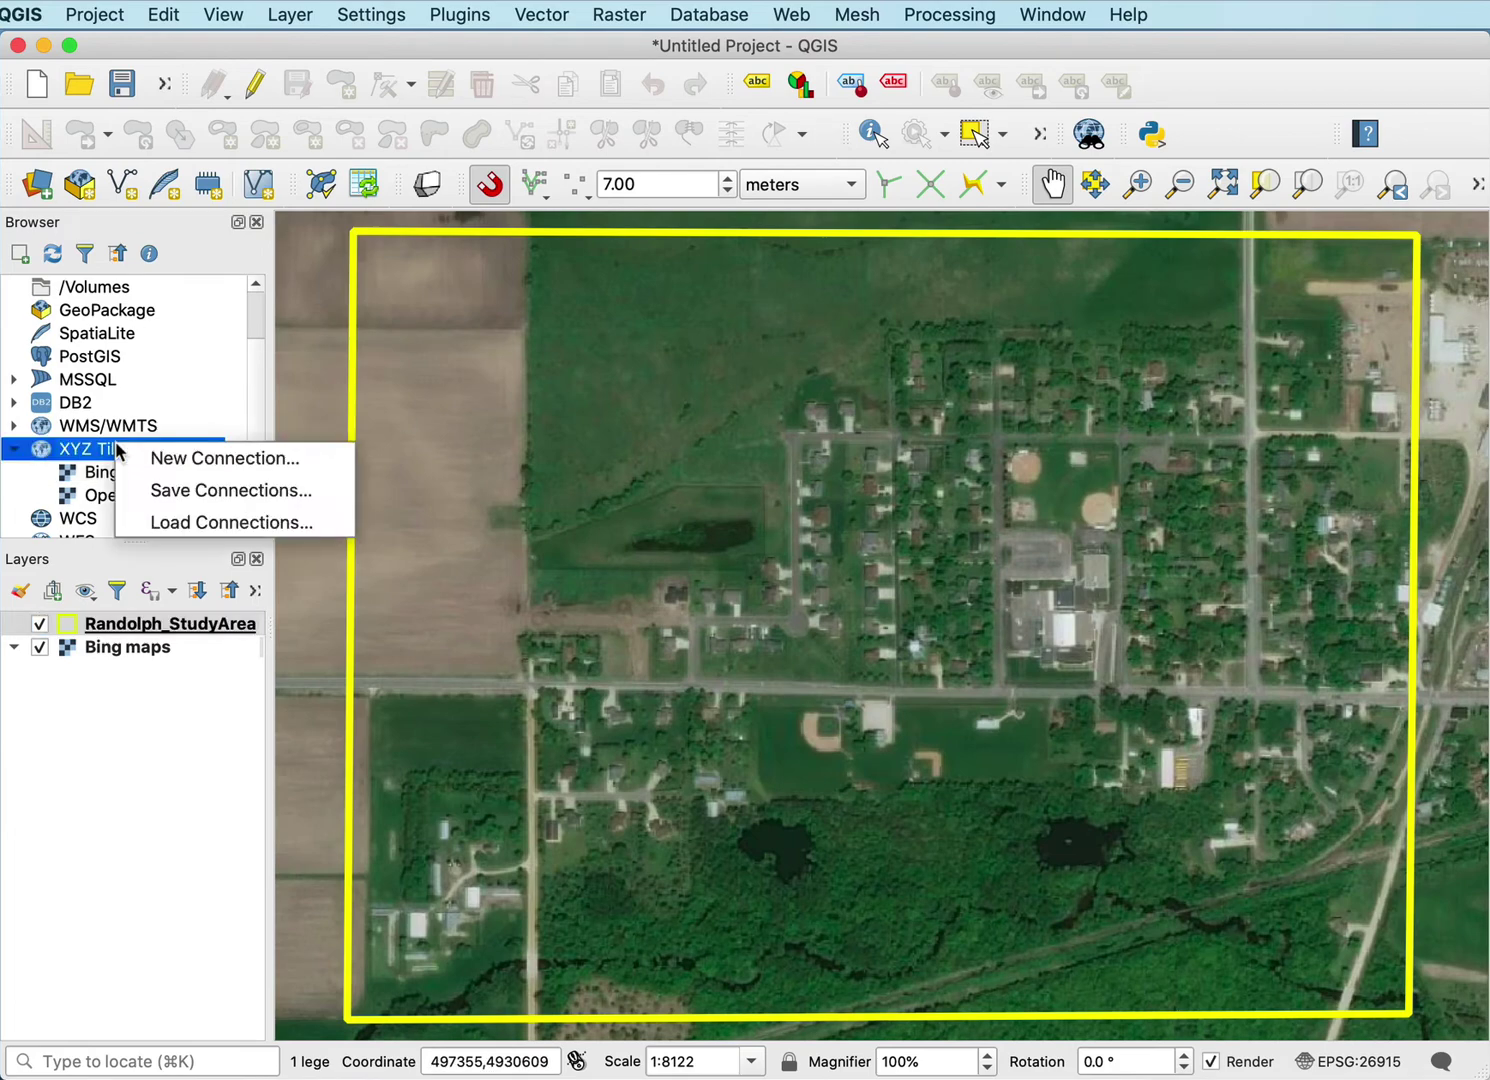
{"action": "left_click", "coordinate": [224, 457]}
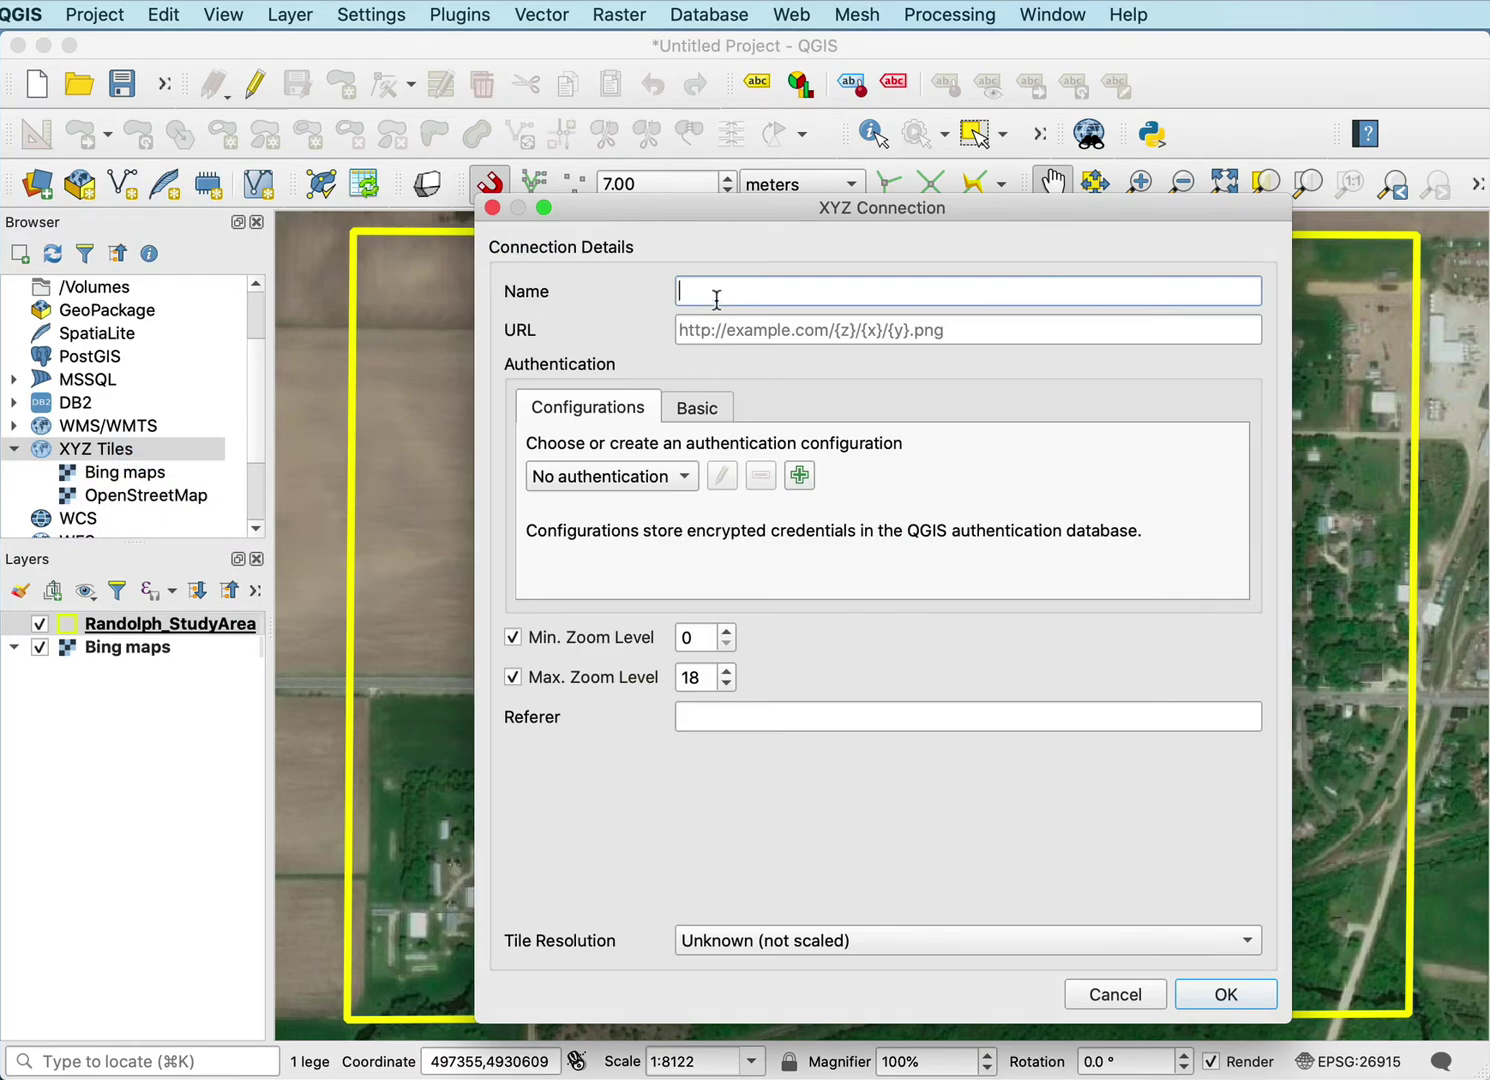
{"action": "type", "text": "Googlee"}
{"action": "key", "text": "BackSpace"}
{"action": "type", "text": "Sats"}
{"action": "key", "text": "super+Tab"}
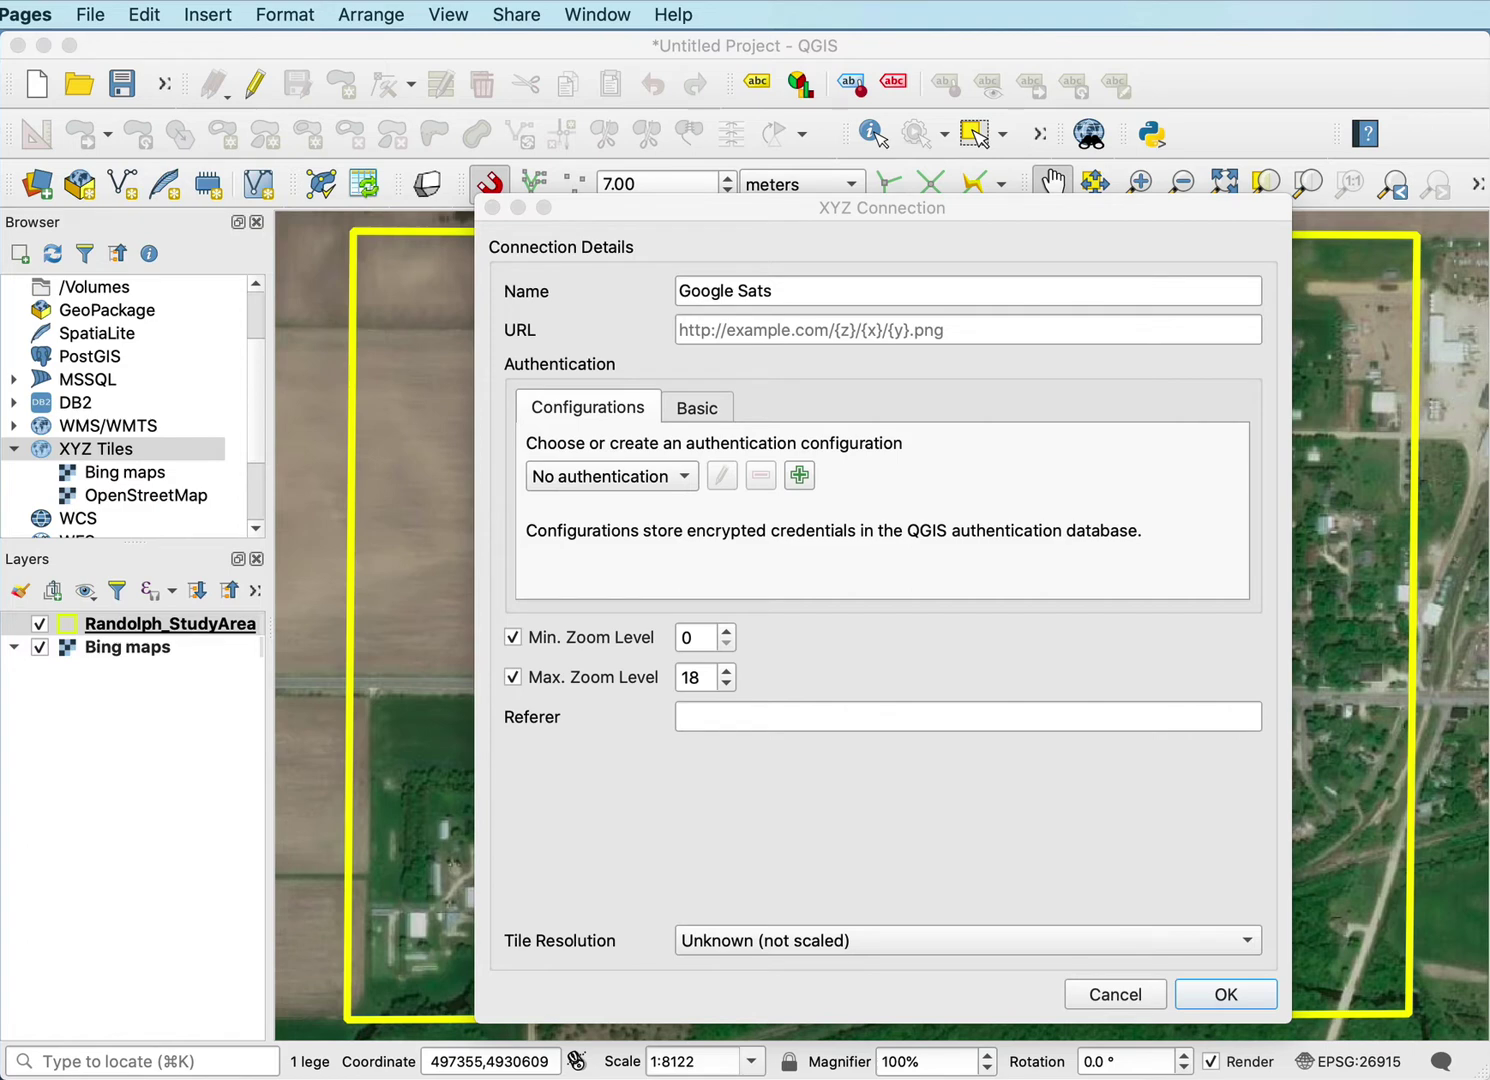
{"action": "left_click", "coordinate": [939, 328]}
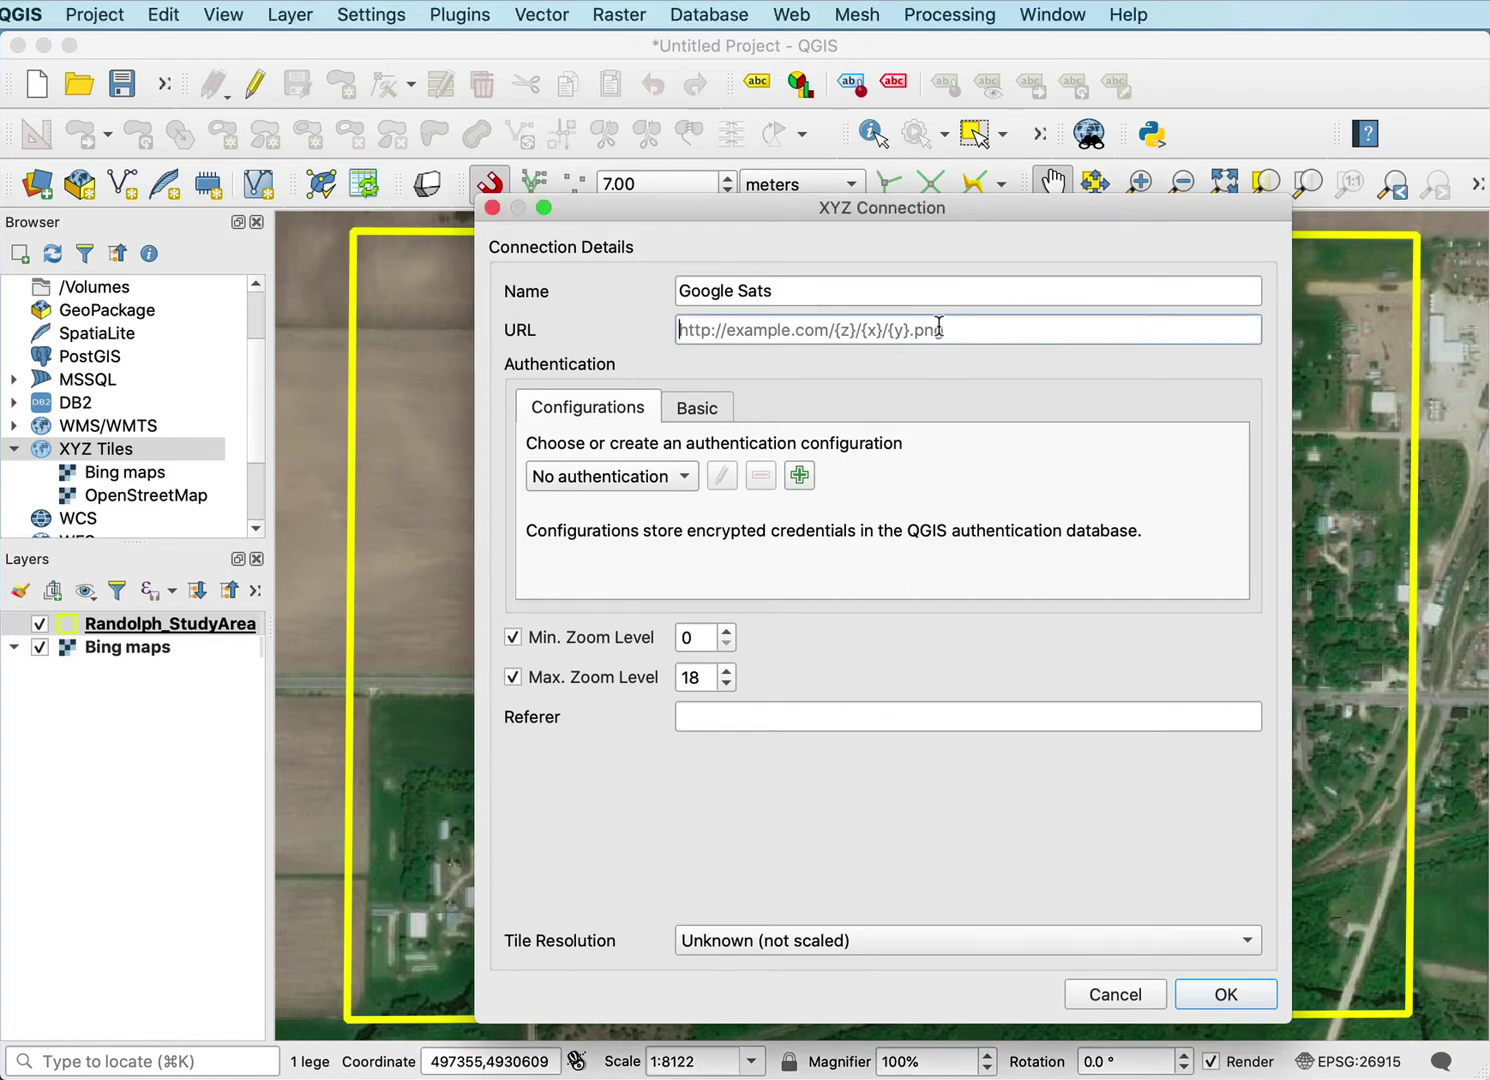
{"action": "type", "text": "http://mt0.google.com/vt/lyrs=s&hl=en&x={x}&y={y}&z={z}"}
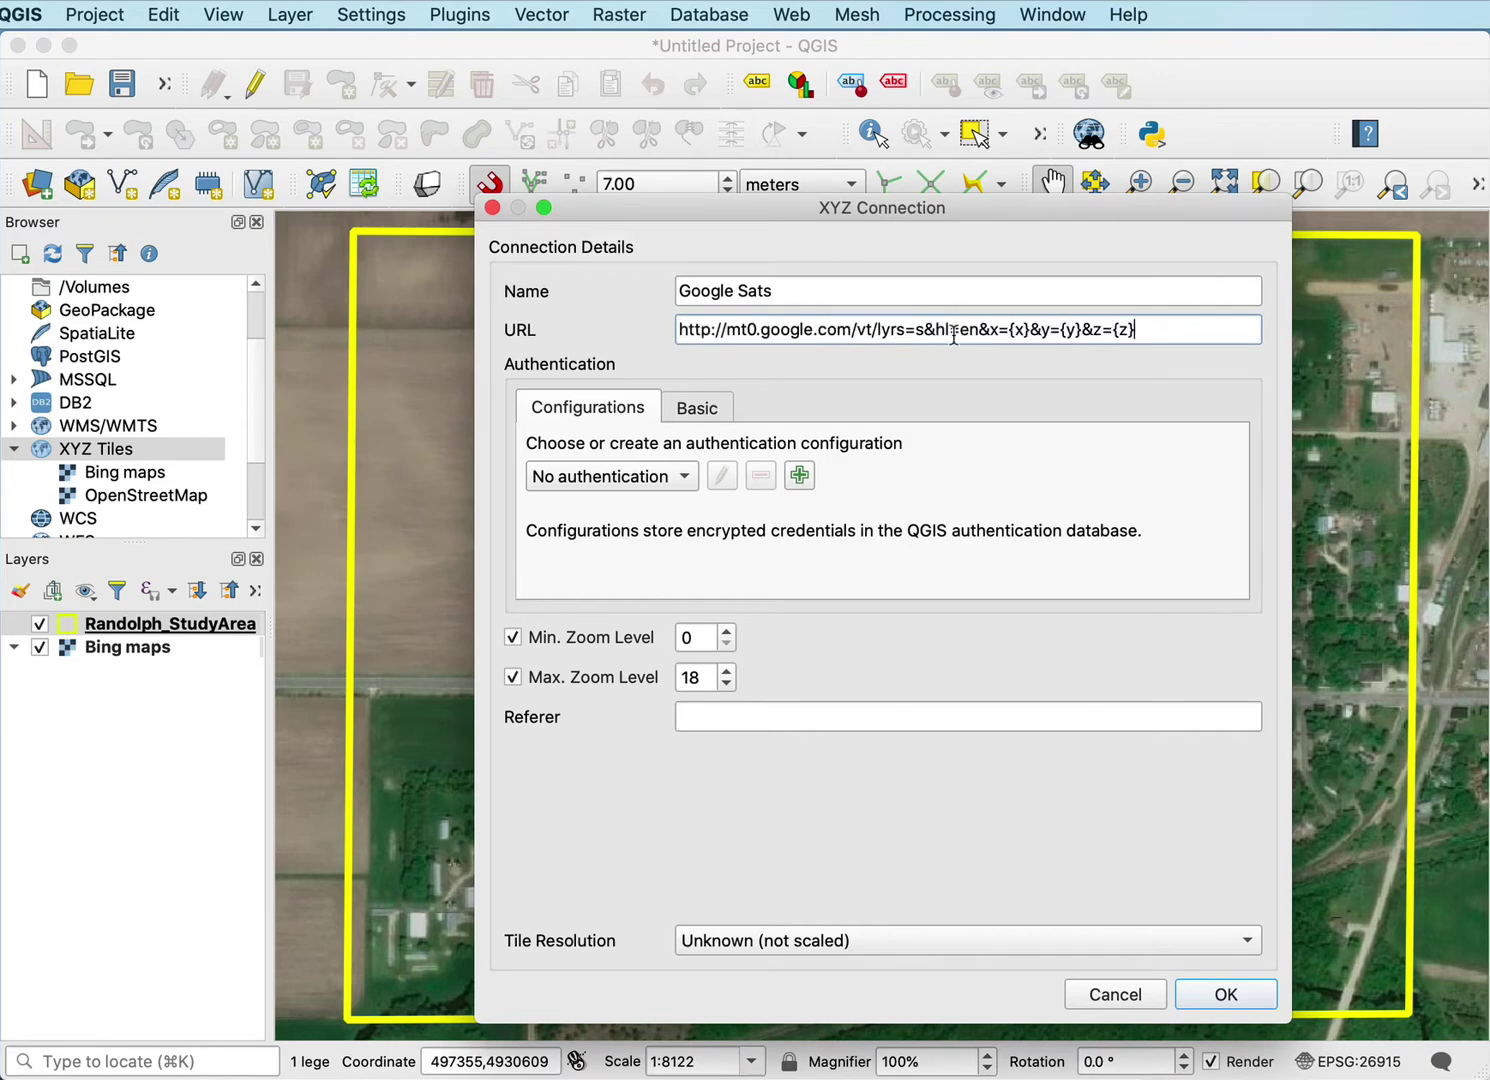
{"action": "left_click", "coordinate": [1238, 989]}
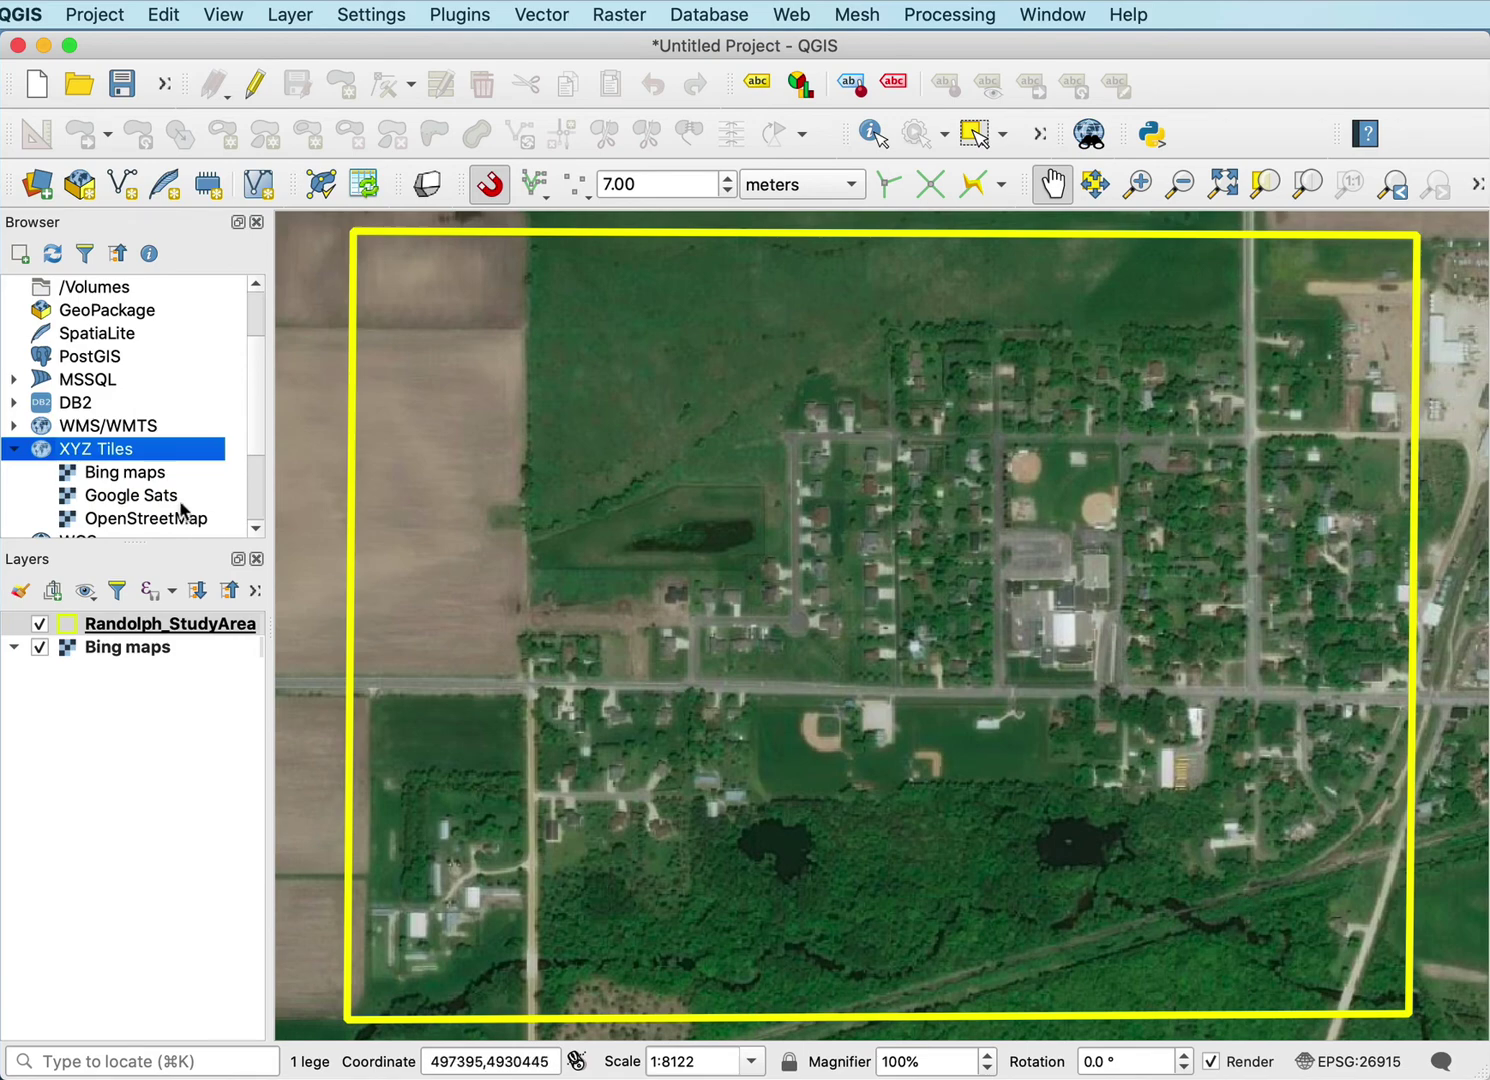
Step: Add Google Sats below Randolph_StudyArea and hide the Bing maps layer
{"action": "left_click", "coordinate": [142, 500]}
{"action": "left_click_drag", "start_coordinate": [142, 500], "coordinate": [118, 630]}
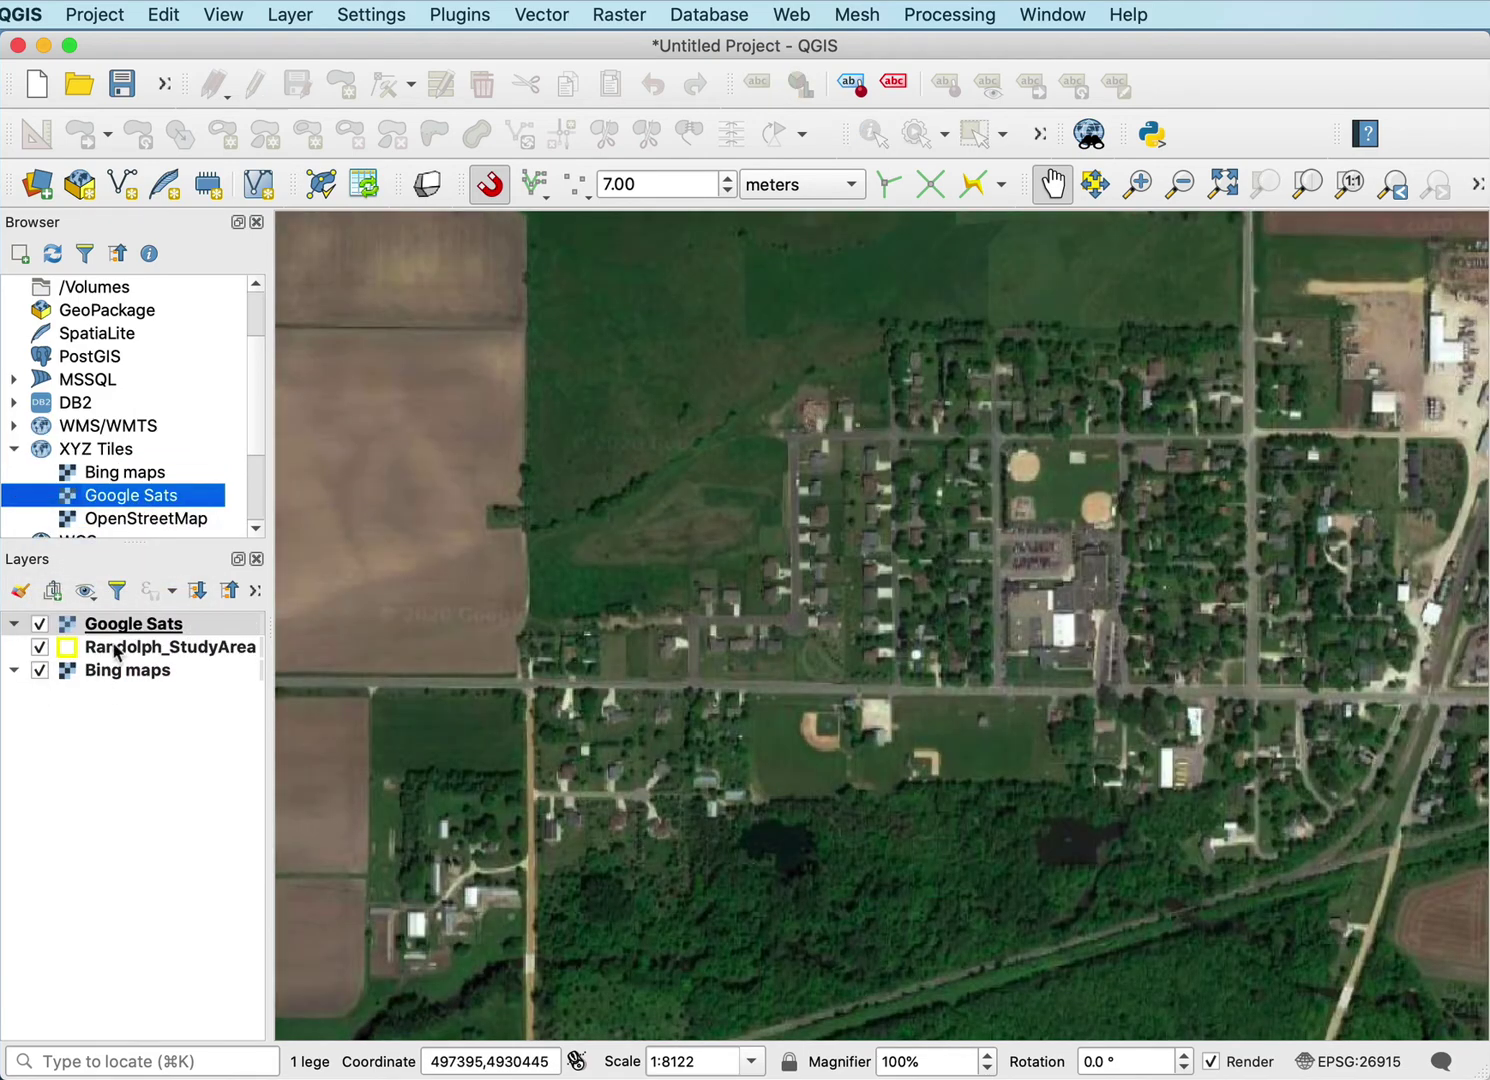
{"action": "left_click", "coordinate": [40, 671]}
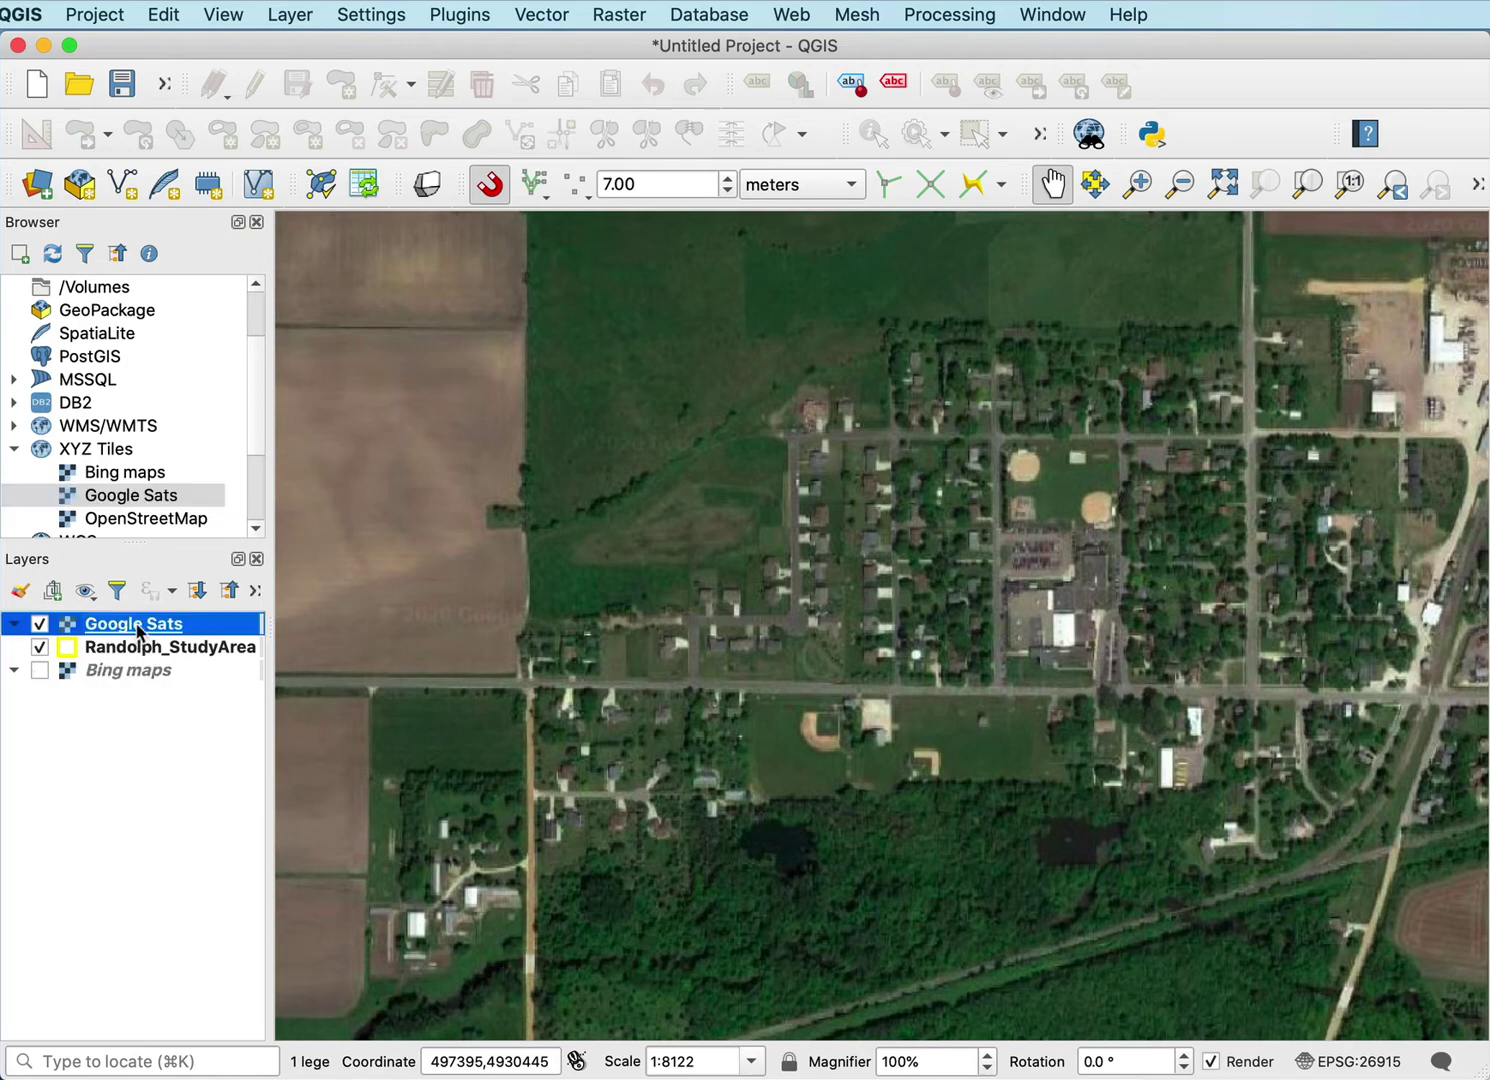
{"action": "left_click_drag", "start_coordinate": [140, 625], "coordinate": [131, 660]}
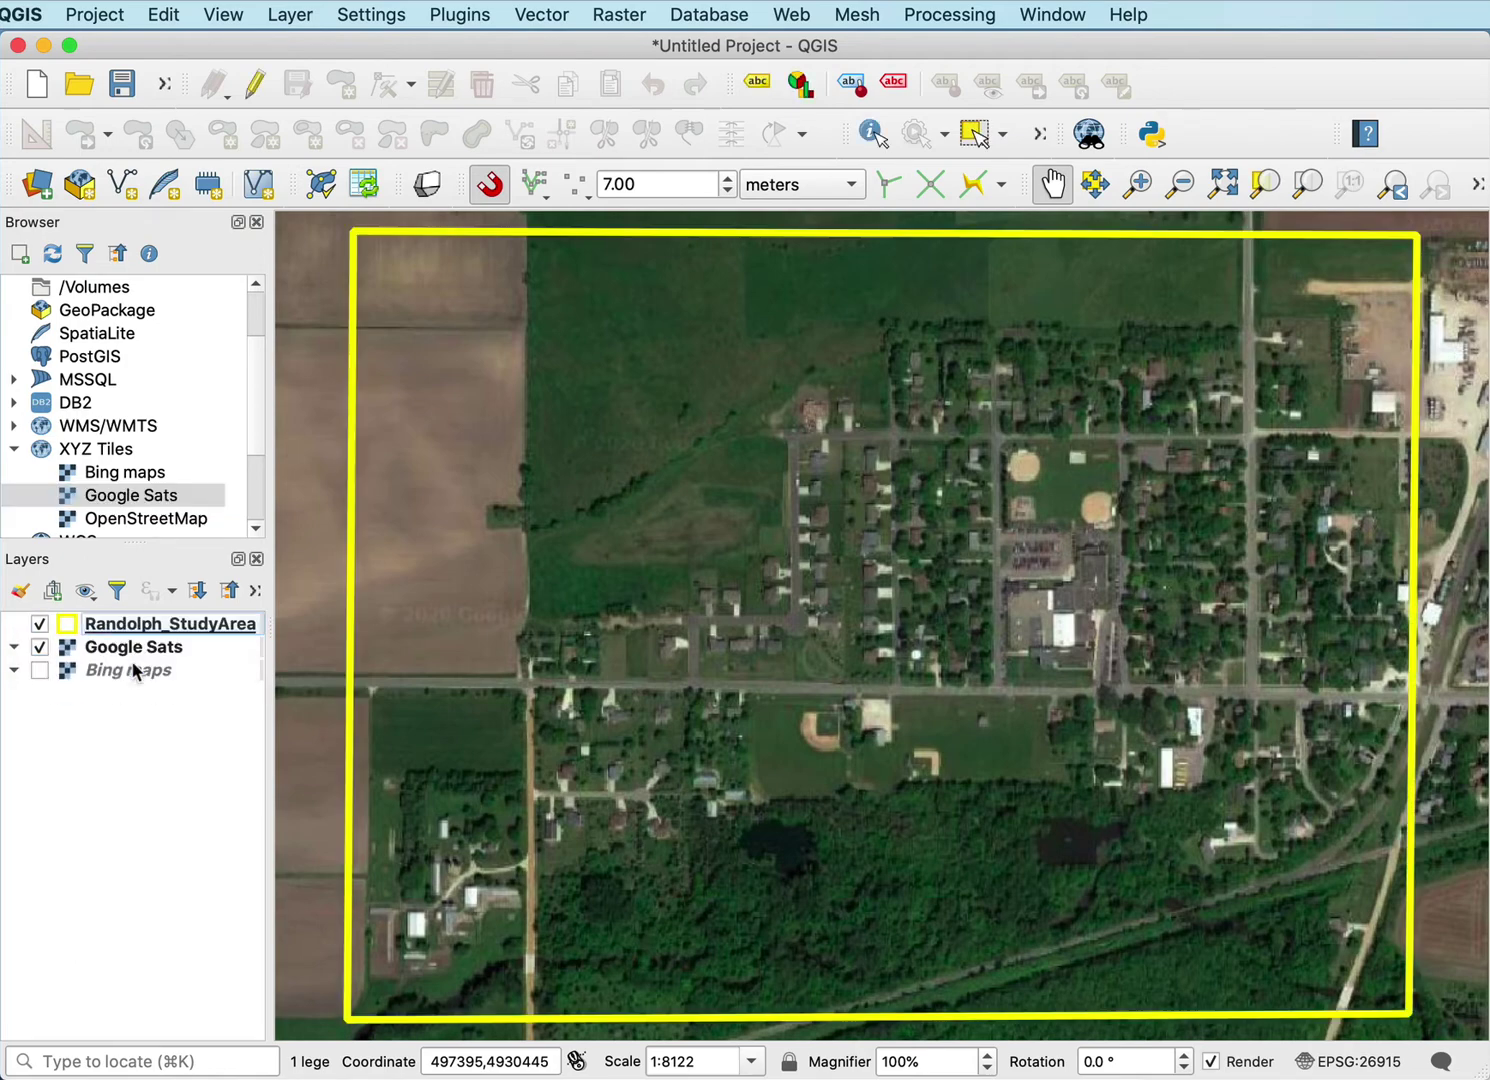
{"action": "scroll", "coordinate": [1081, 535], "scroll_direction": "up", "scroll_amount": 2}
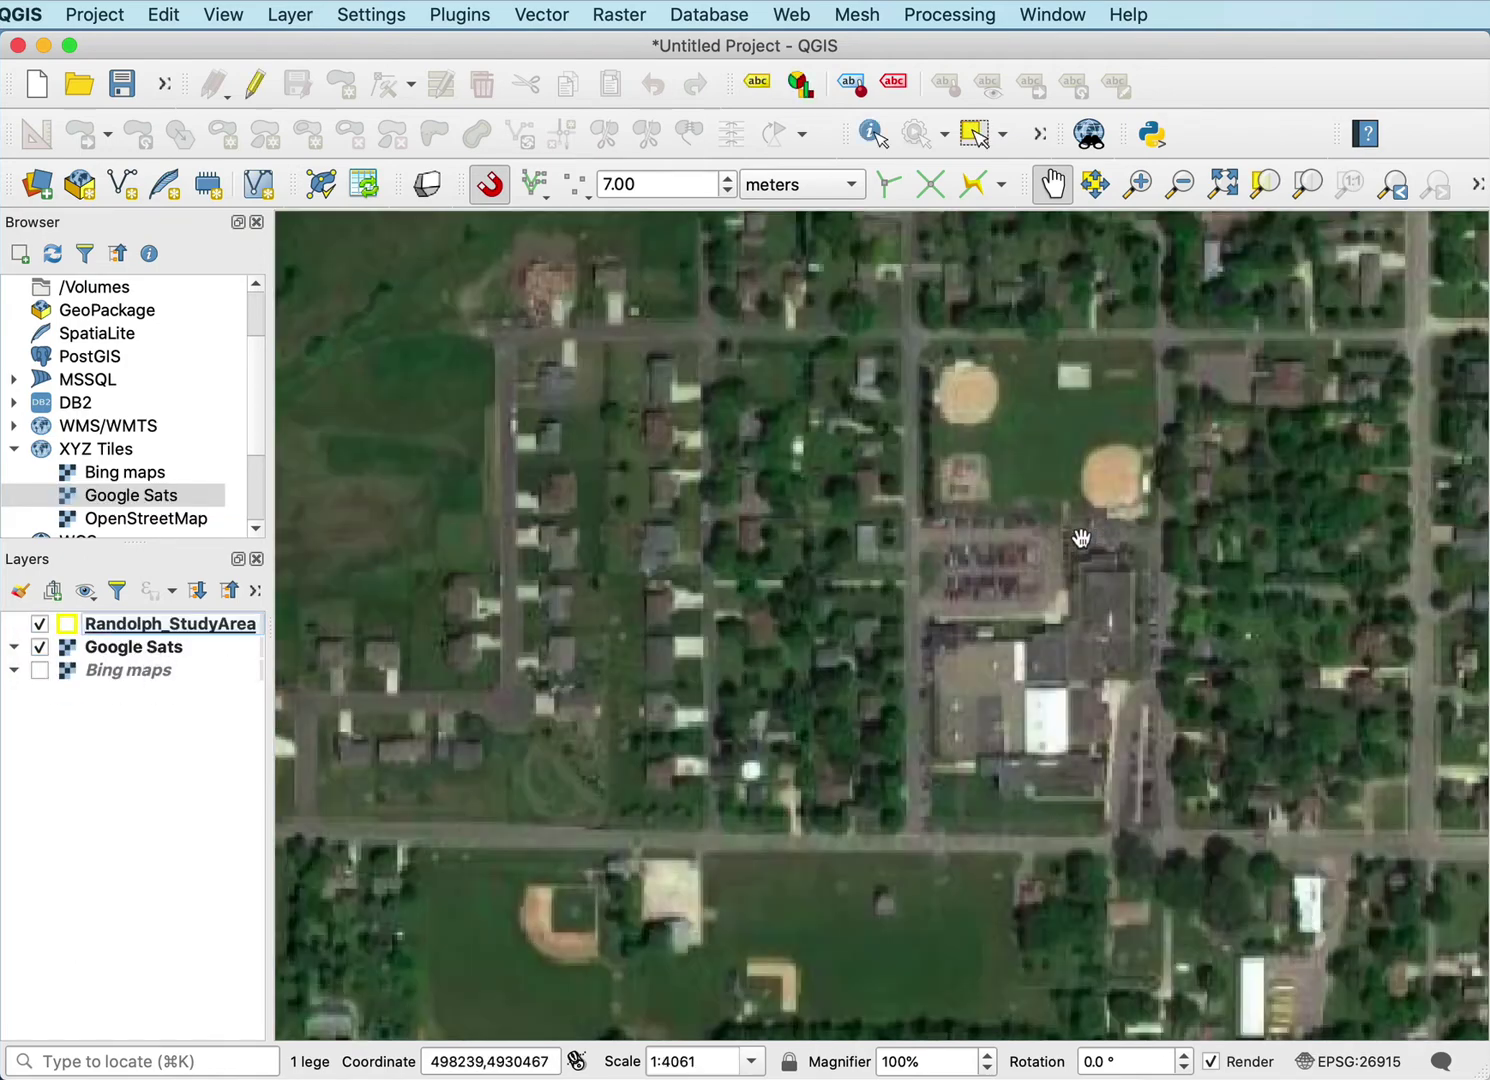
Step: Toggle Google Sats and Bing maps visibility back and forth to compare imagery
{"action": "left_click", "coordinate": [39, 650]}
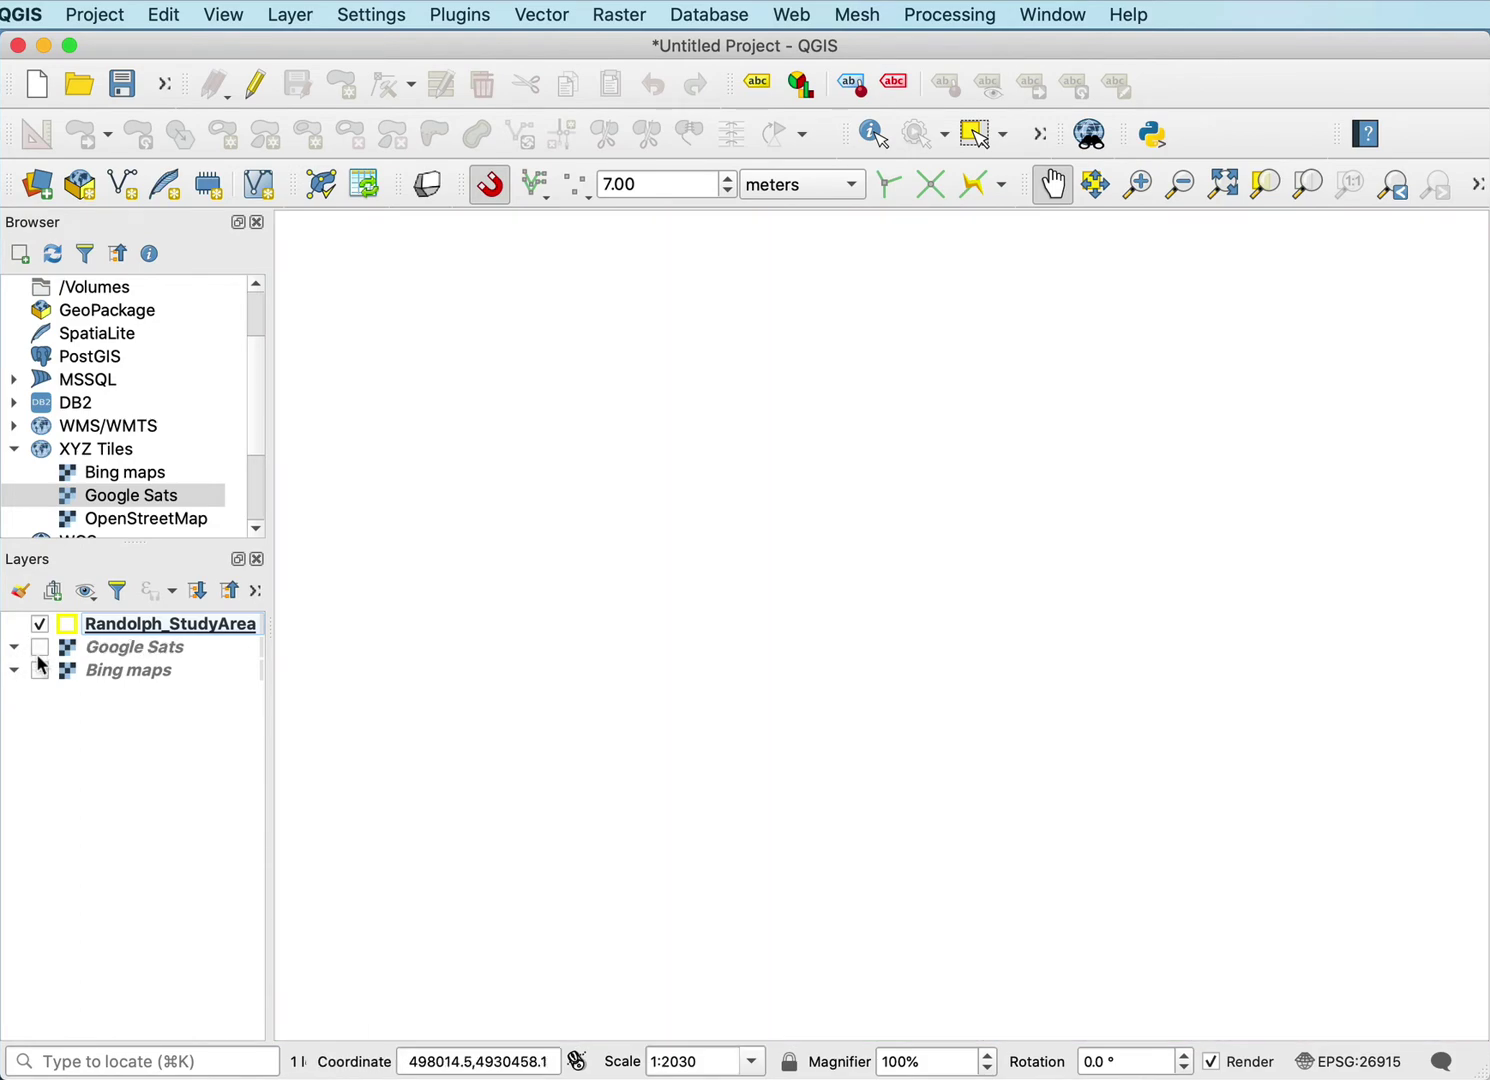
{"action": "left_click", "coordinate": [40, 670]}
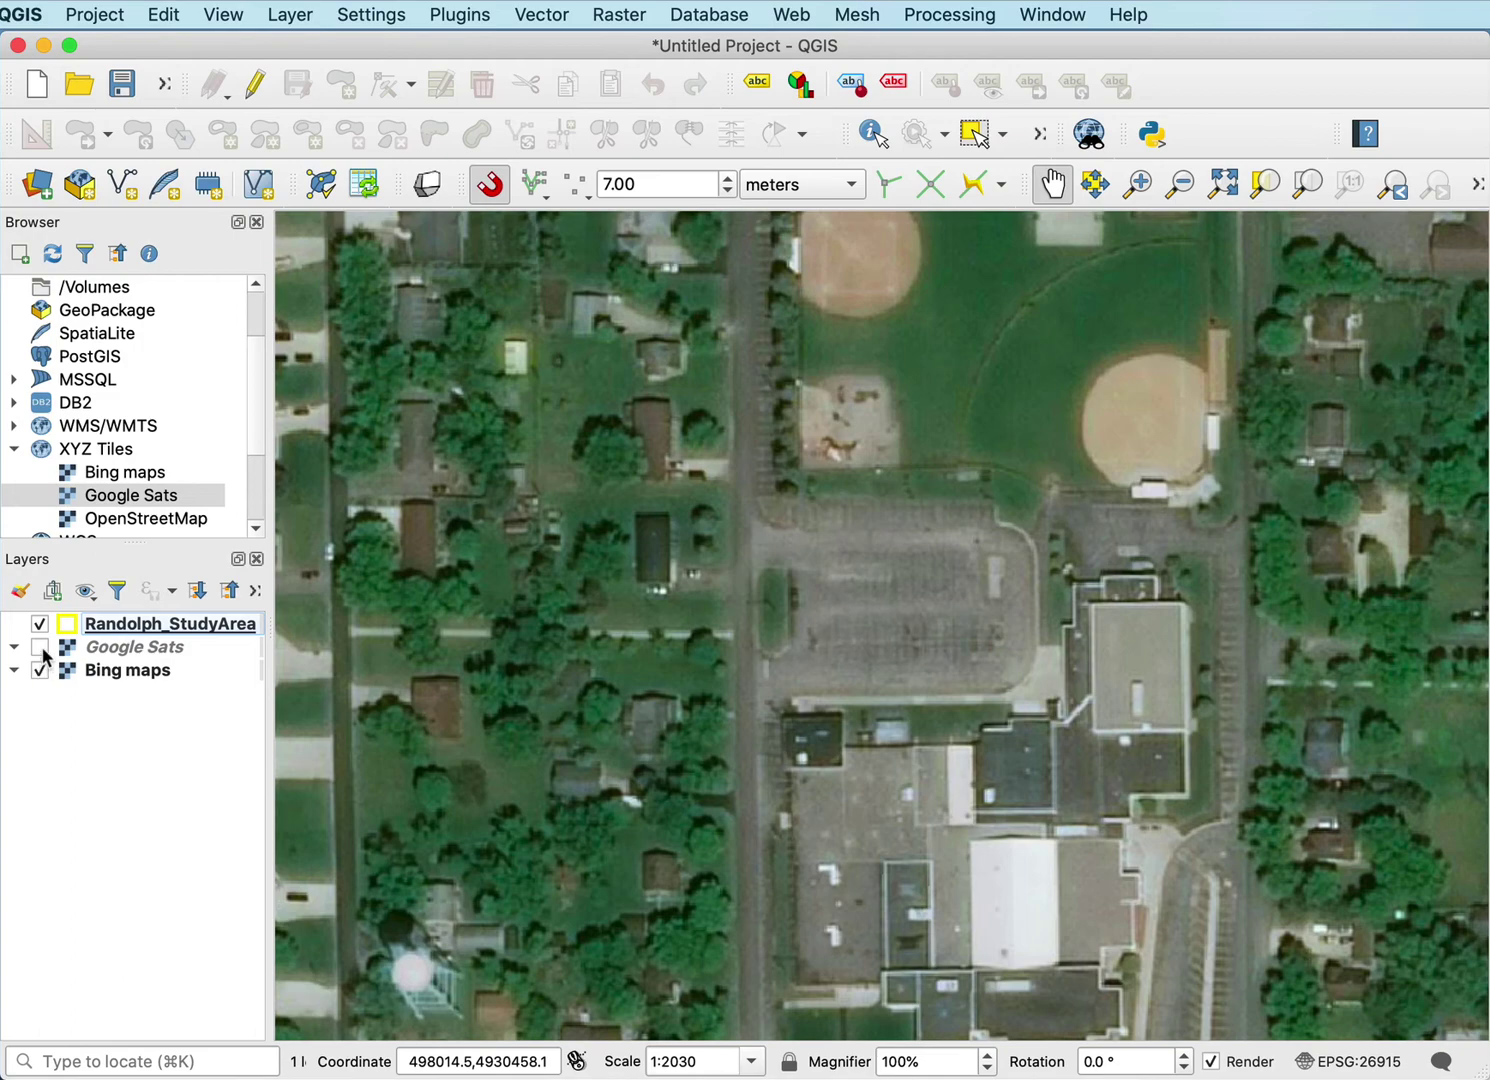
{"action": "left_click", "coordinate": [39, 648]}
{"action": "left_click", "coordinate": [39, 648]}
{"action": "left_click", "coordinate": [40, 648]}
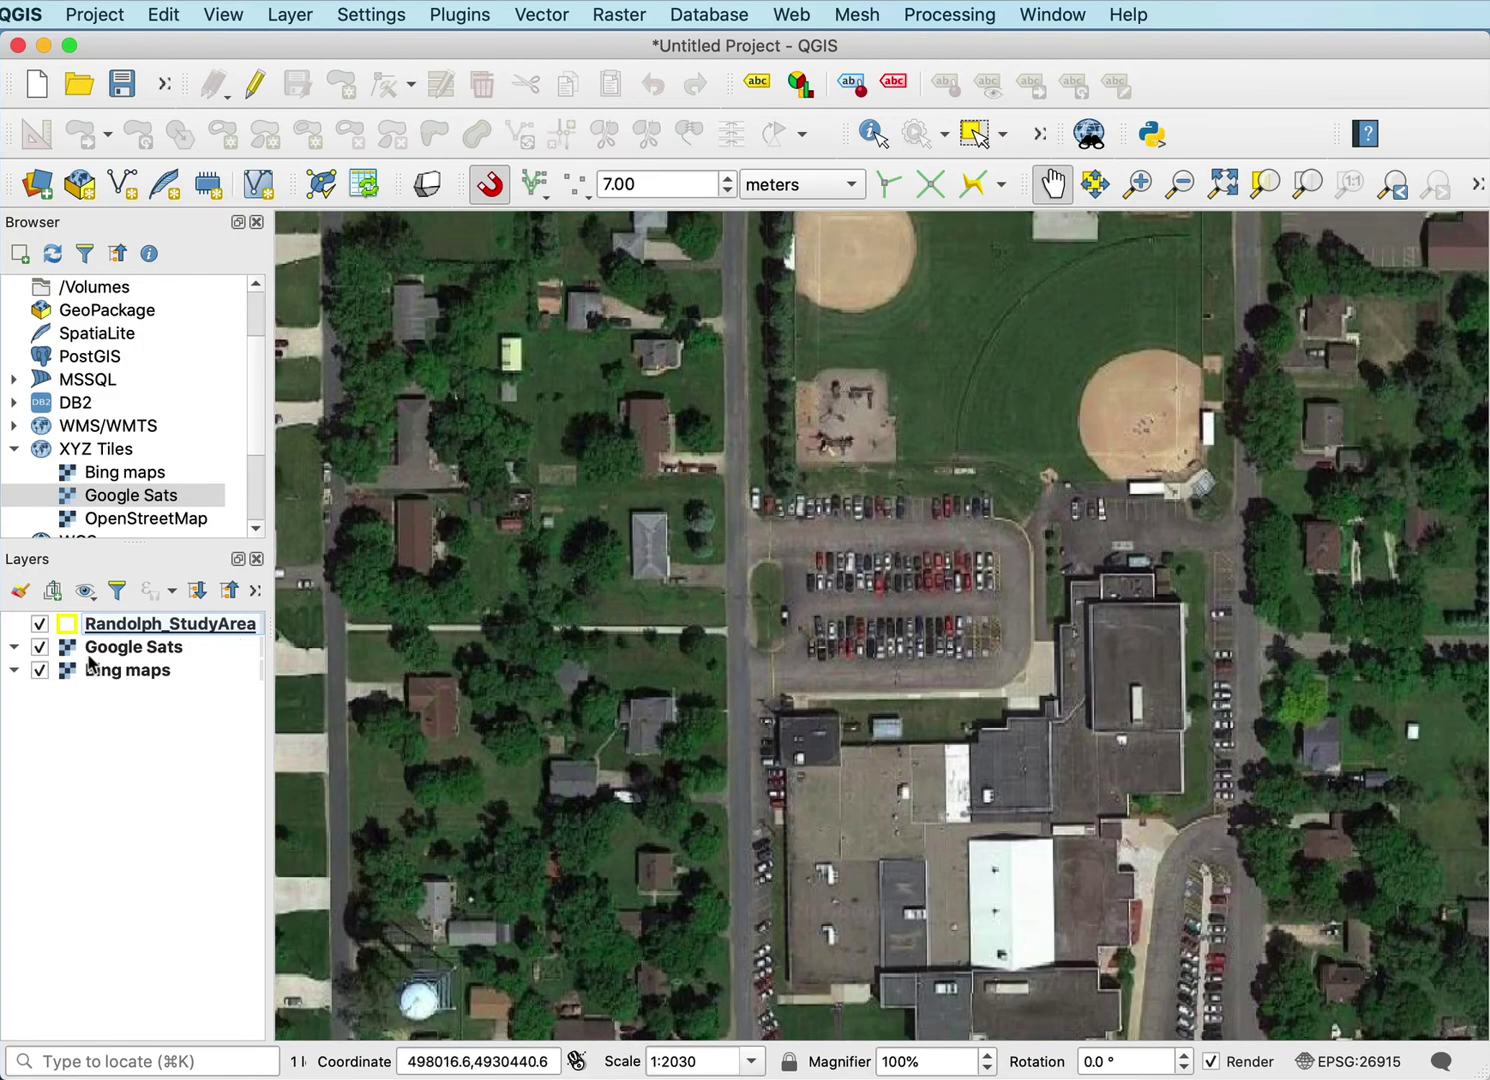
{"action": "left_click", "coordinate": [40, 648]}
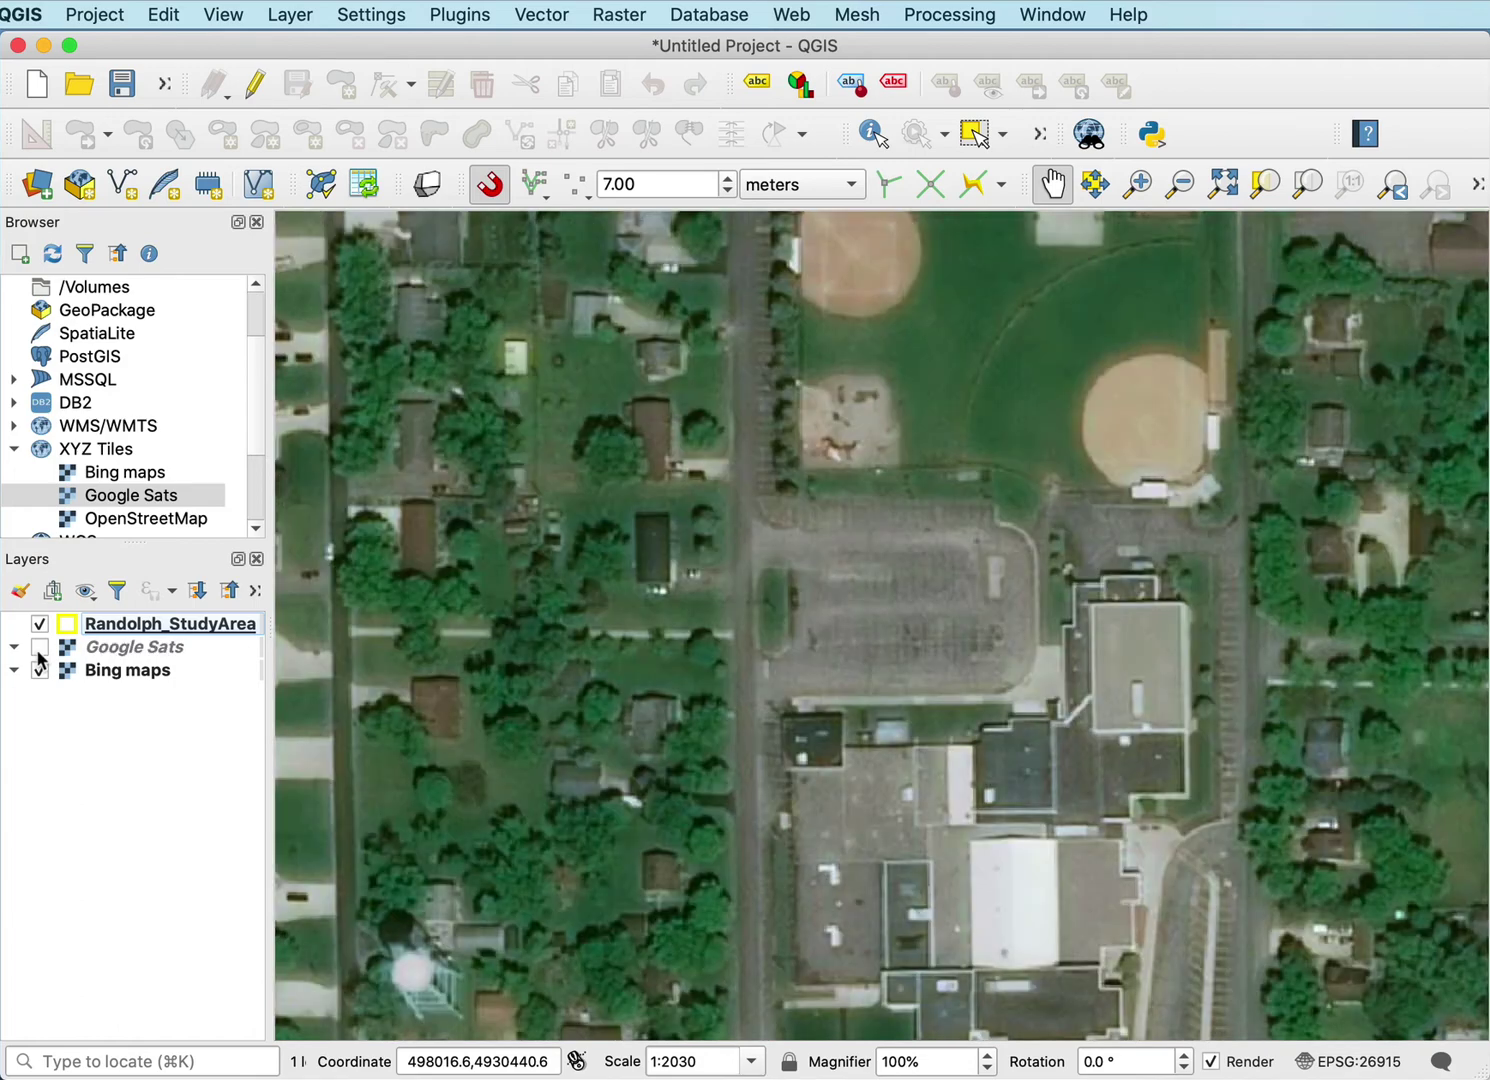
Step: Pan toward the houses west of the school and switch Google Sats back on
{"action": "scroll", "coordinate": [934, 686], "scroll_direction": "down", "scroll_amount": 2}
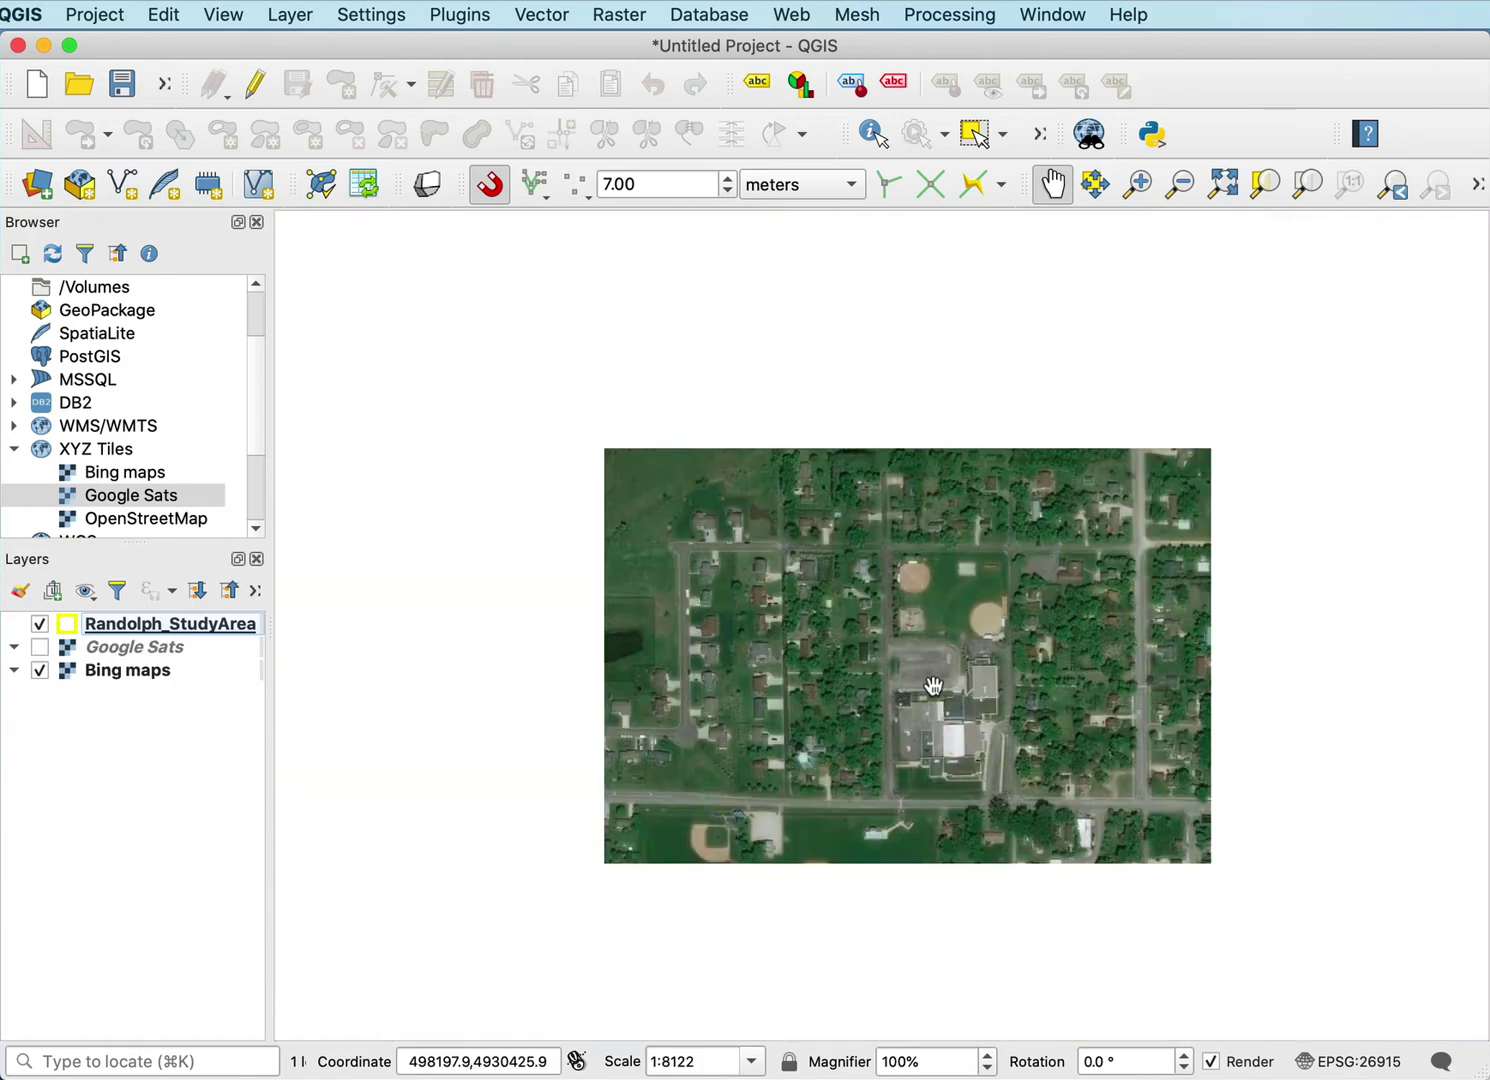
{"action": "scroll", "coordinate": [933, 686], "scroll_direction": "up", "scroll_amount": 2}
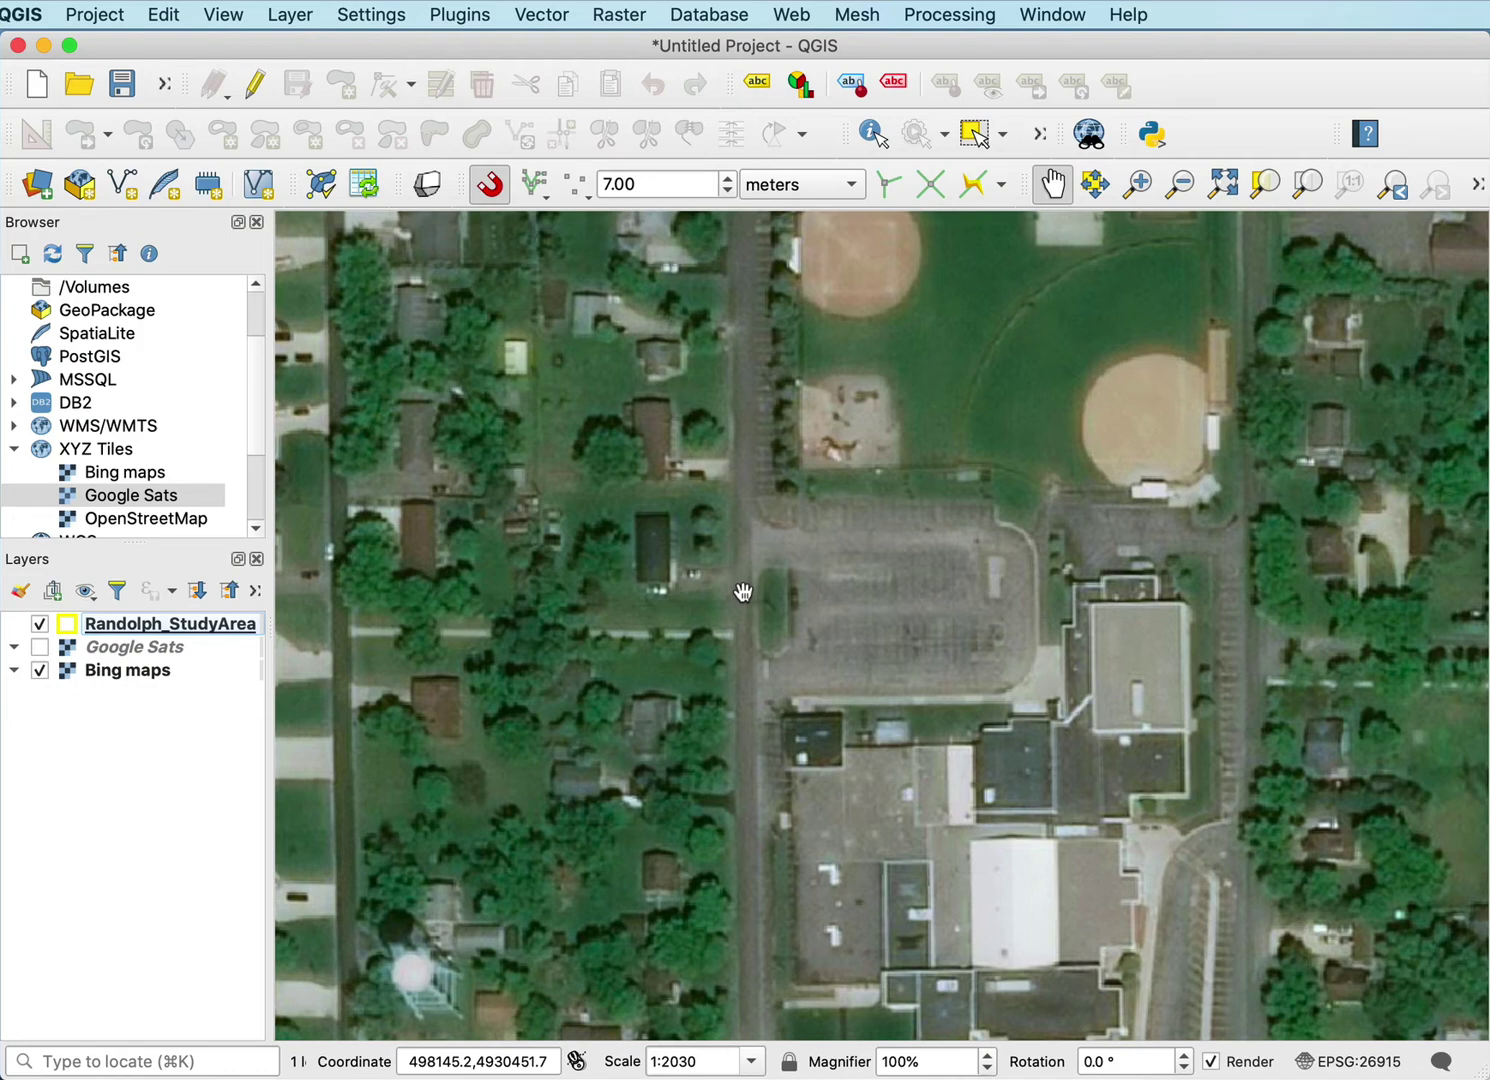
{"action": "left_click_drag", "start_coordinate": [743, 592], "coordinate": [1160, 452]}
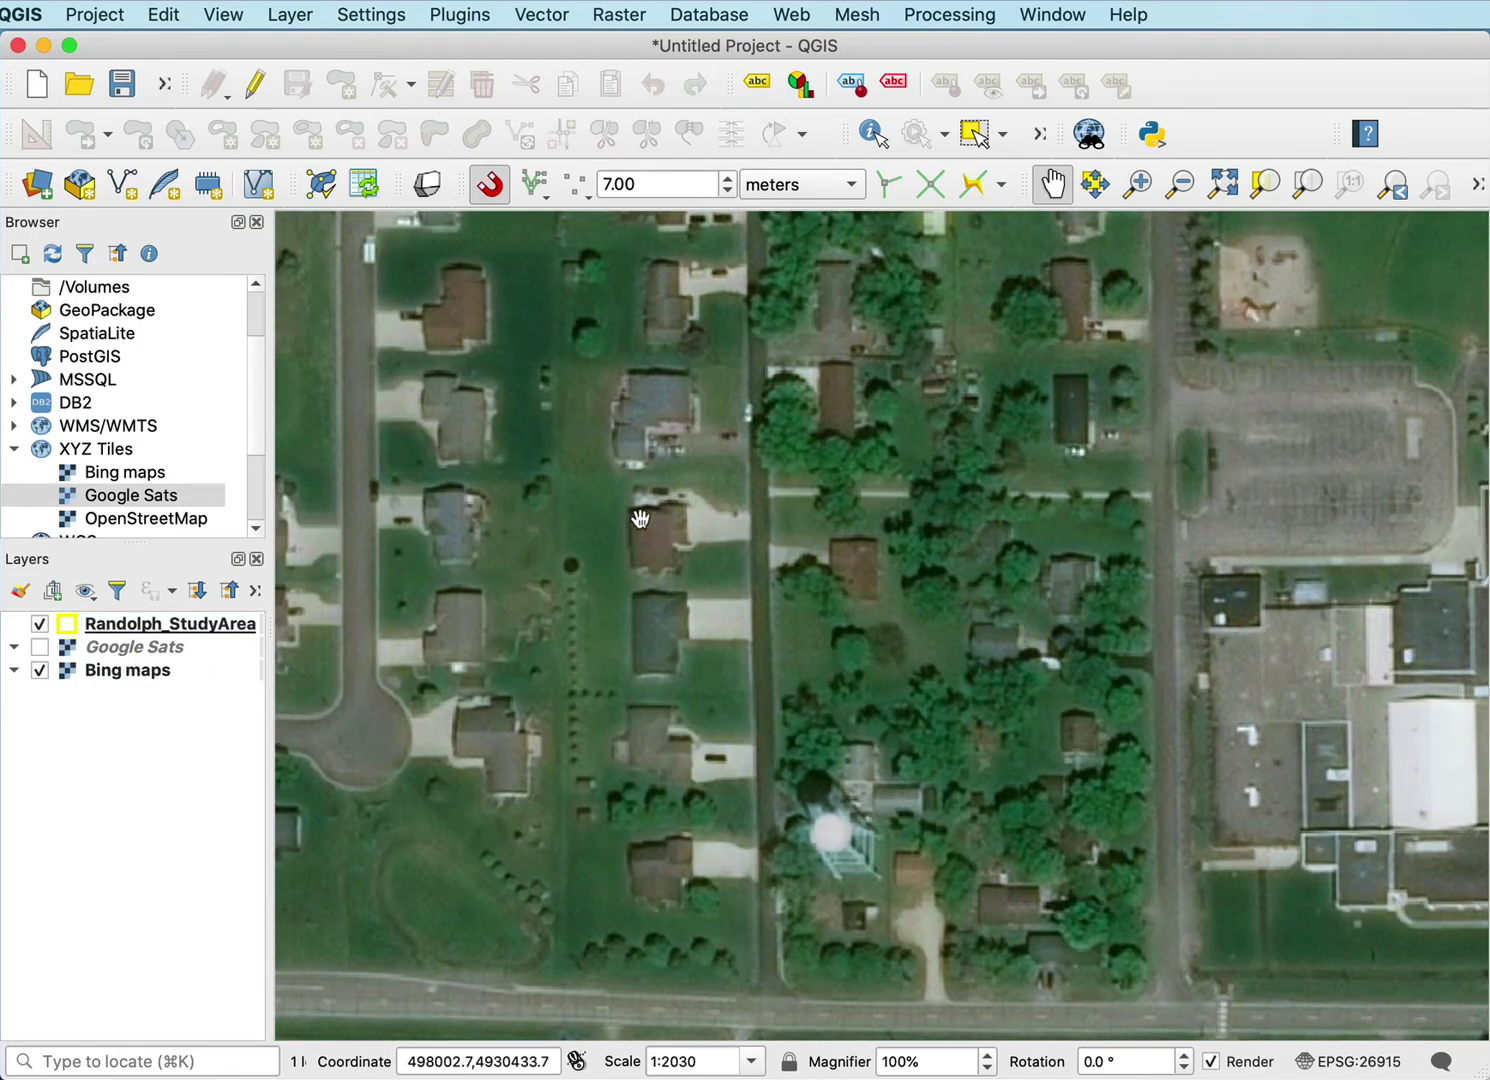
{"action": "left_click", "coordinate": [40, 649]}
{"action": "scroll", "coordinate": [632, 555], "scroll_direction": "up", "scroll_amount": 2}
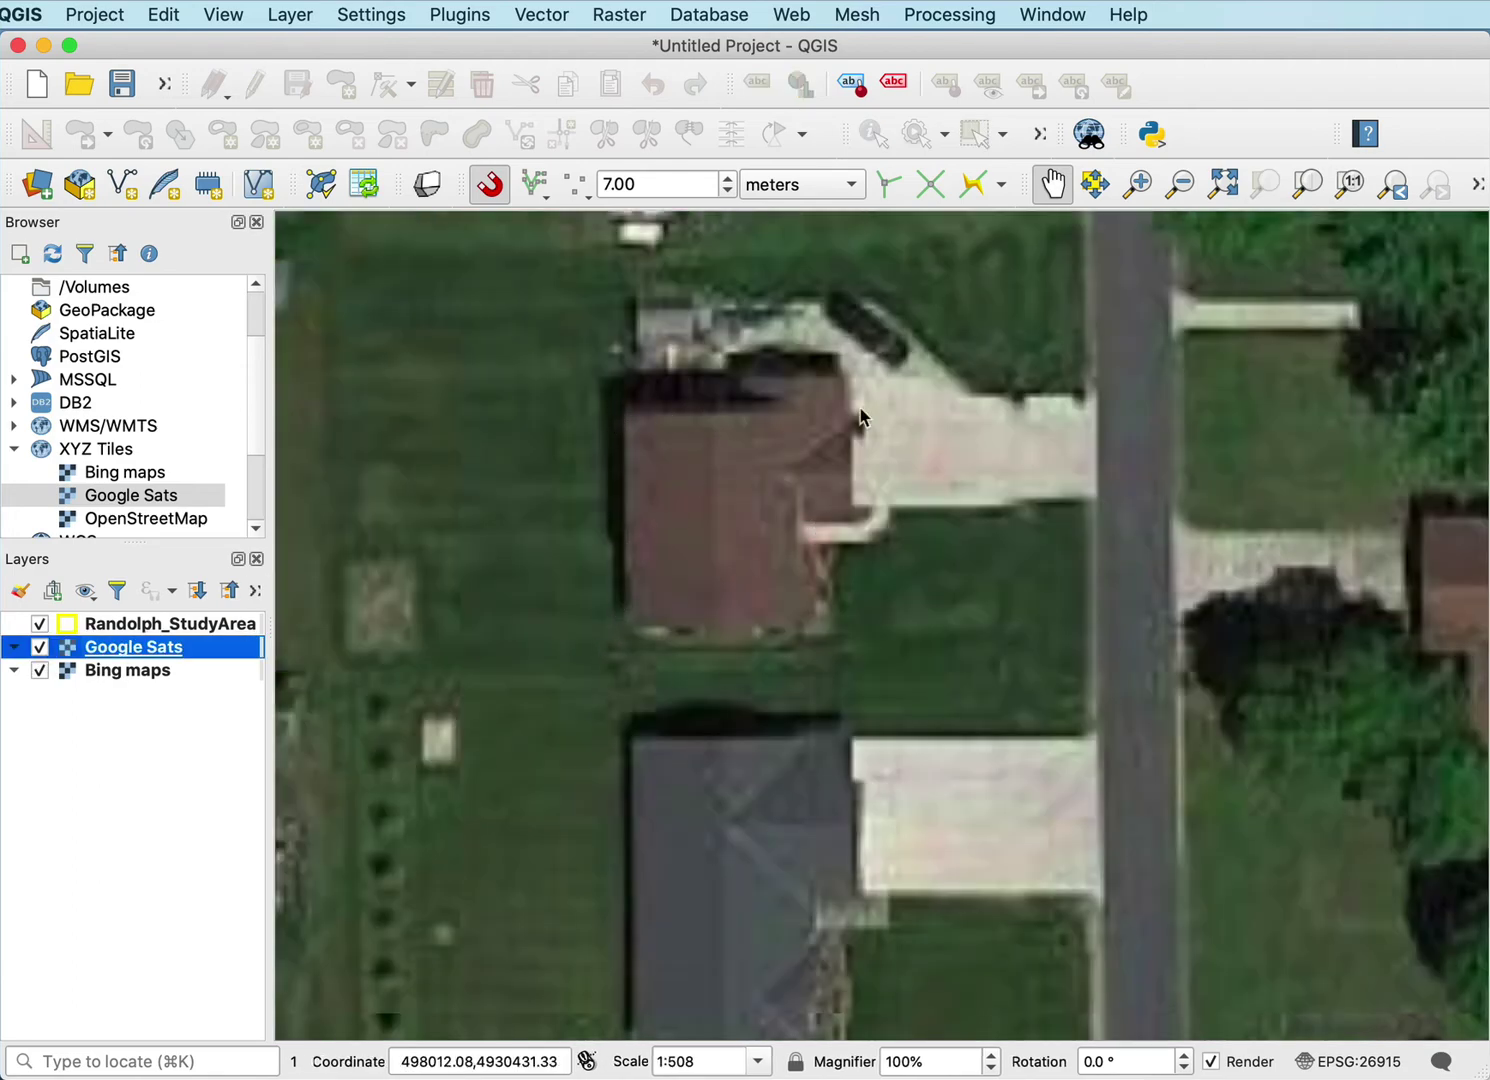
{"action": "scroll", "coordinate": [721, 551], "scroll_direction": "down", "scroll_amount": 3}
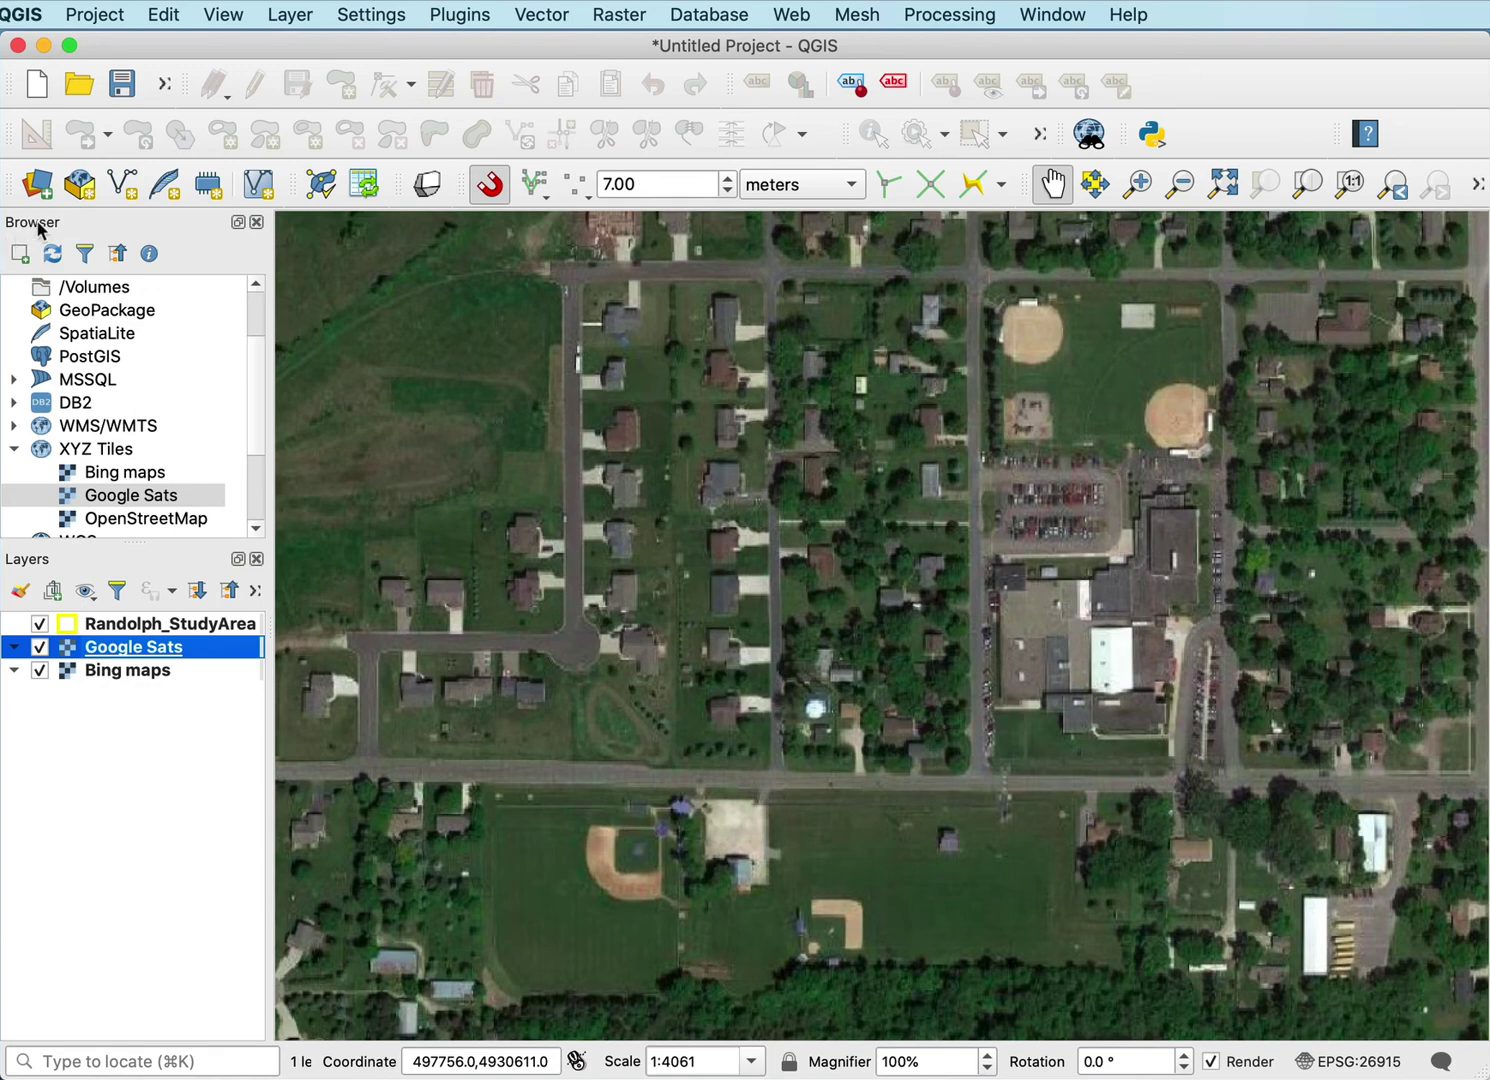
{"action": "left_click", "coordinate": [125, 446]}
{"action": "right_click", "coordinate": [126, 449]}
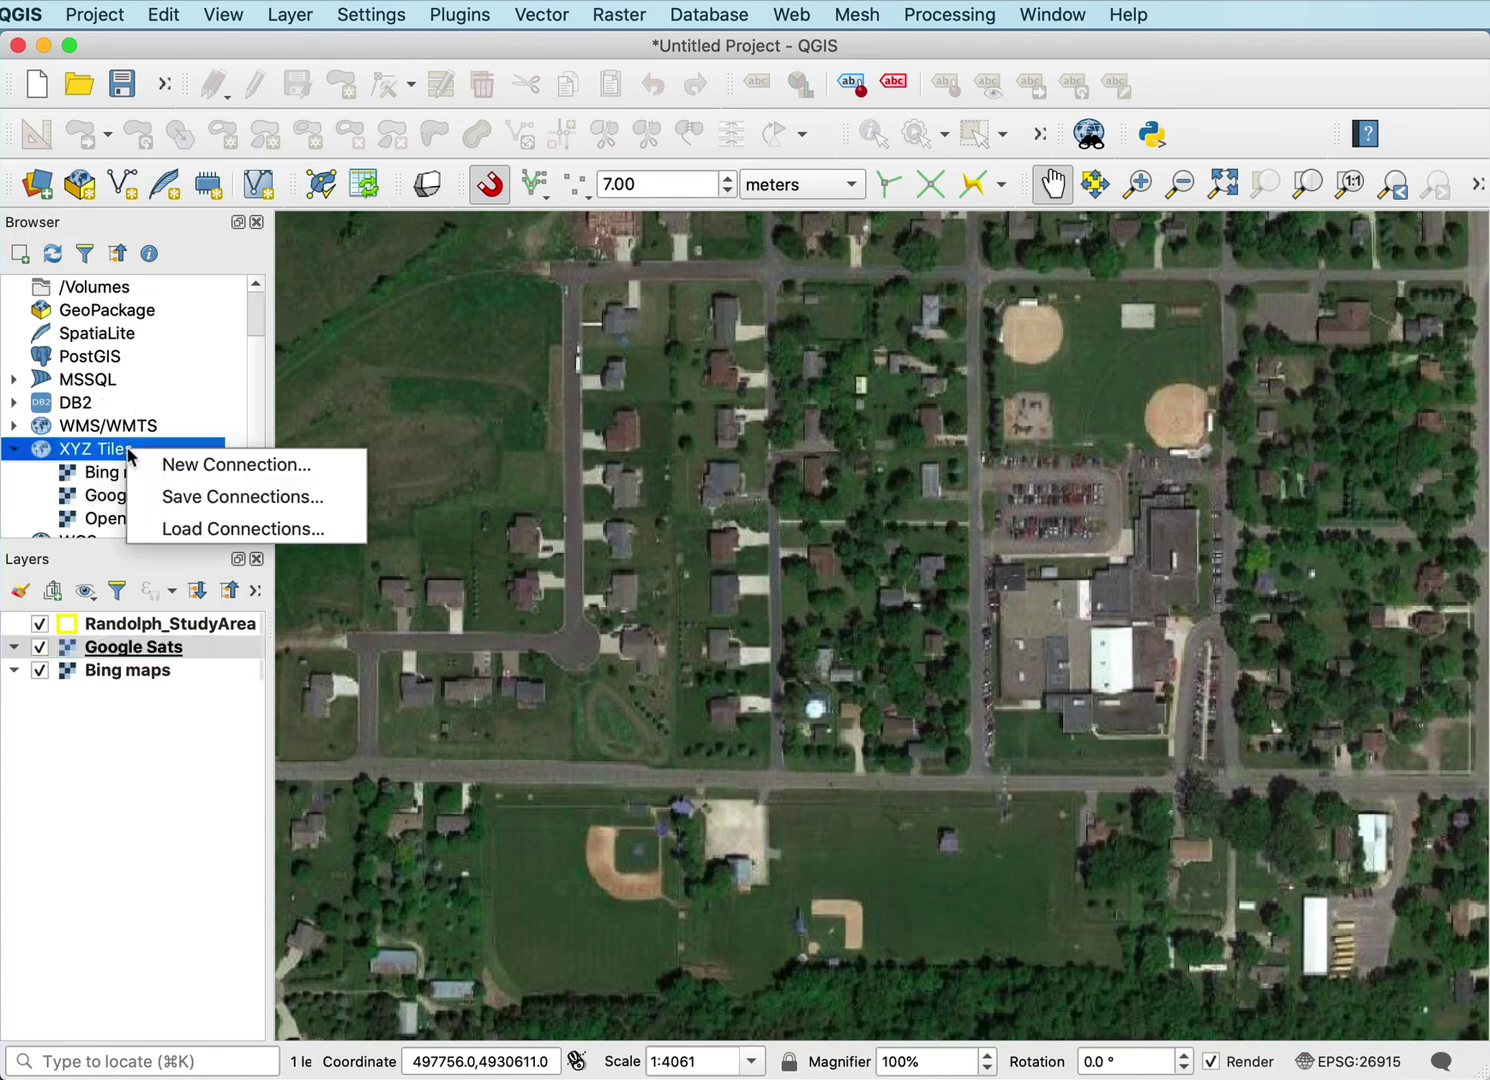
{"action": "left_click", "coordinate": [188, 255]}
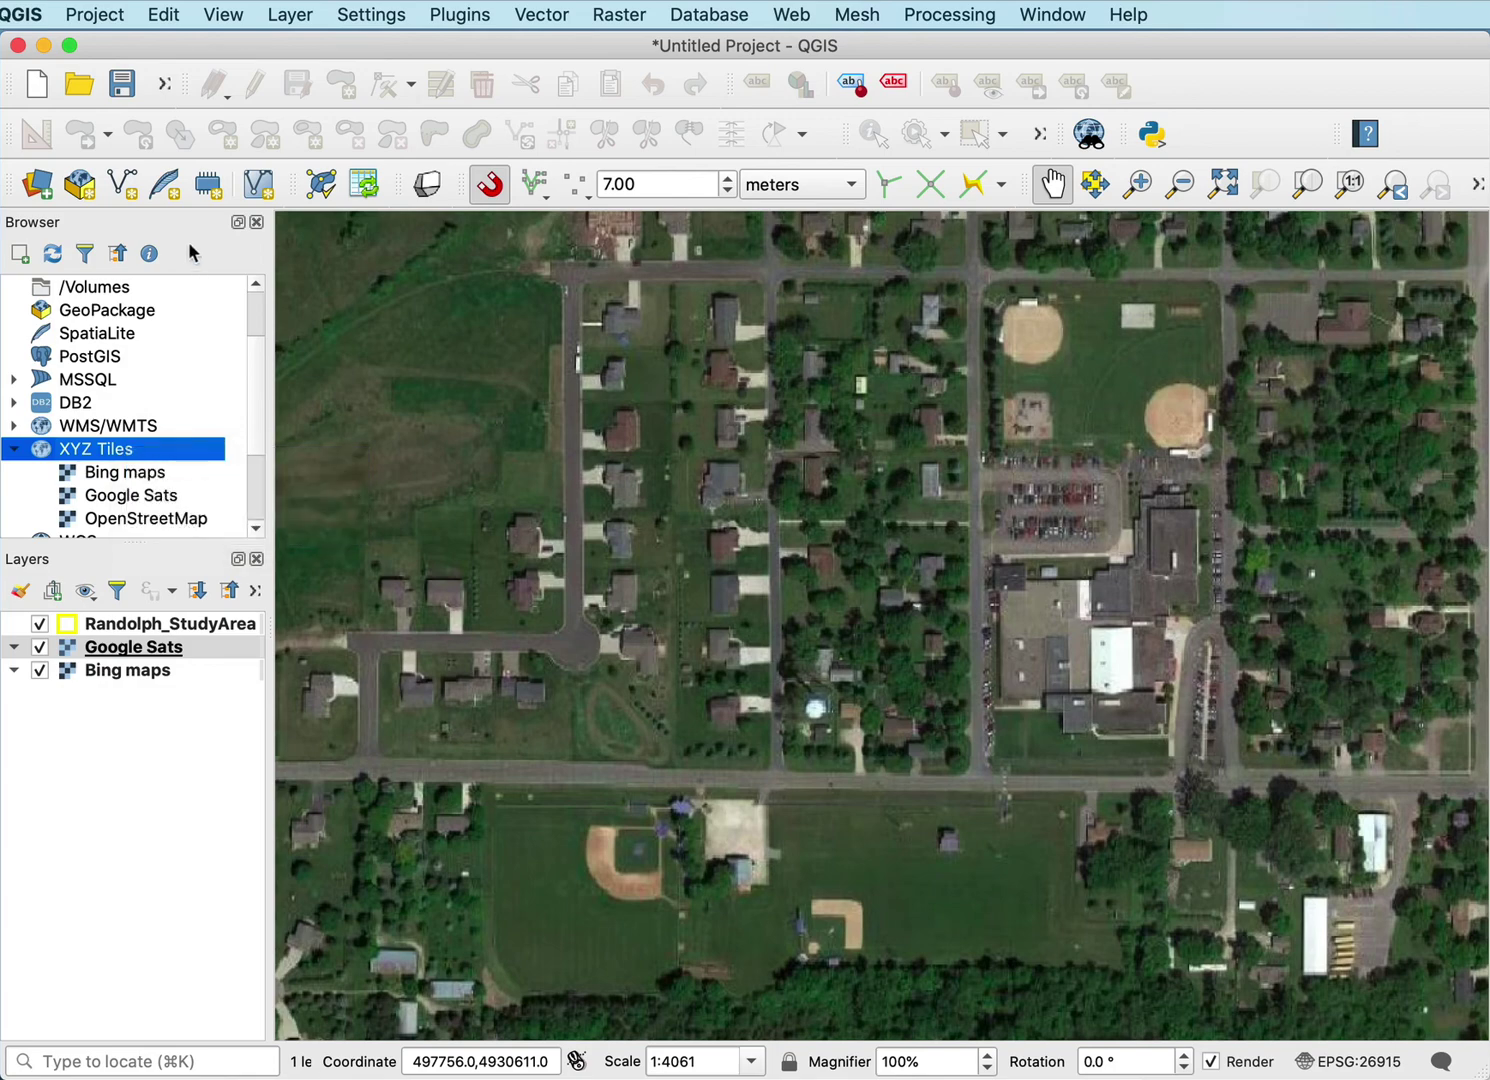